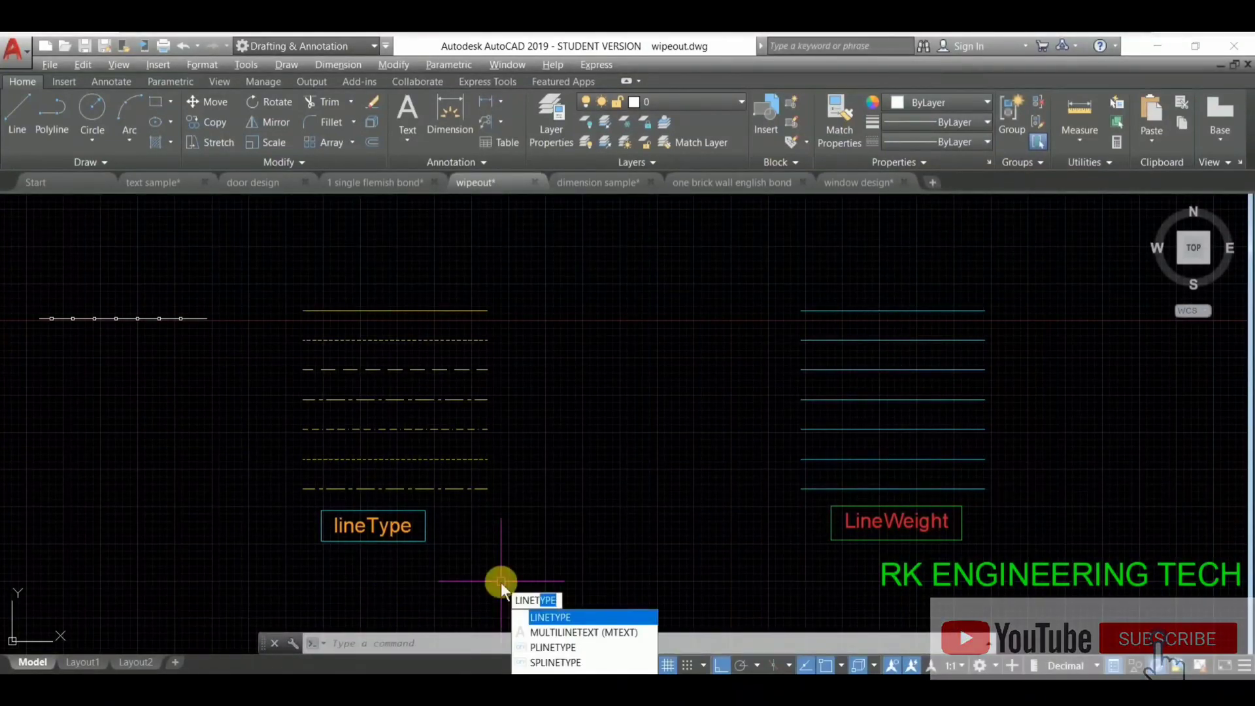
- Load the DOT2 linetype from acad.lin into the drawing through the Linetype Manager
key(Return)
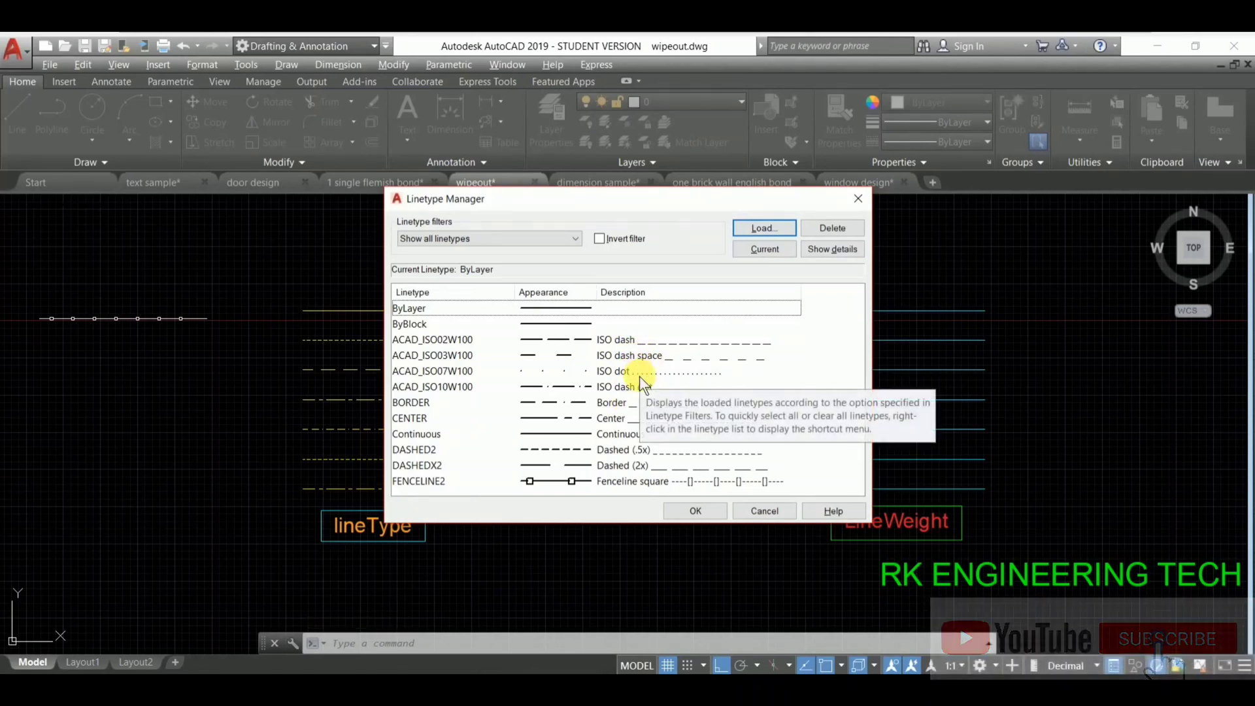
click(762, 228)
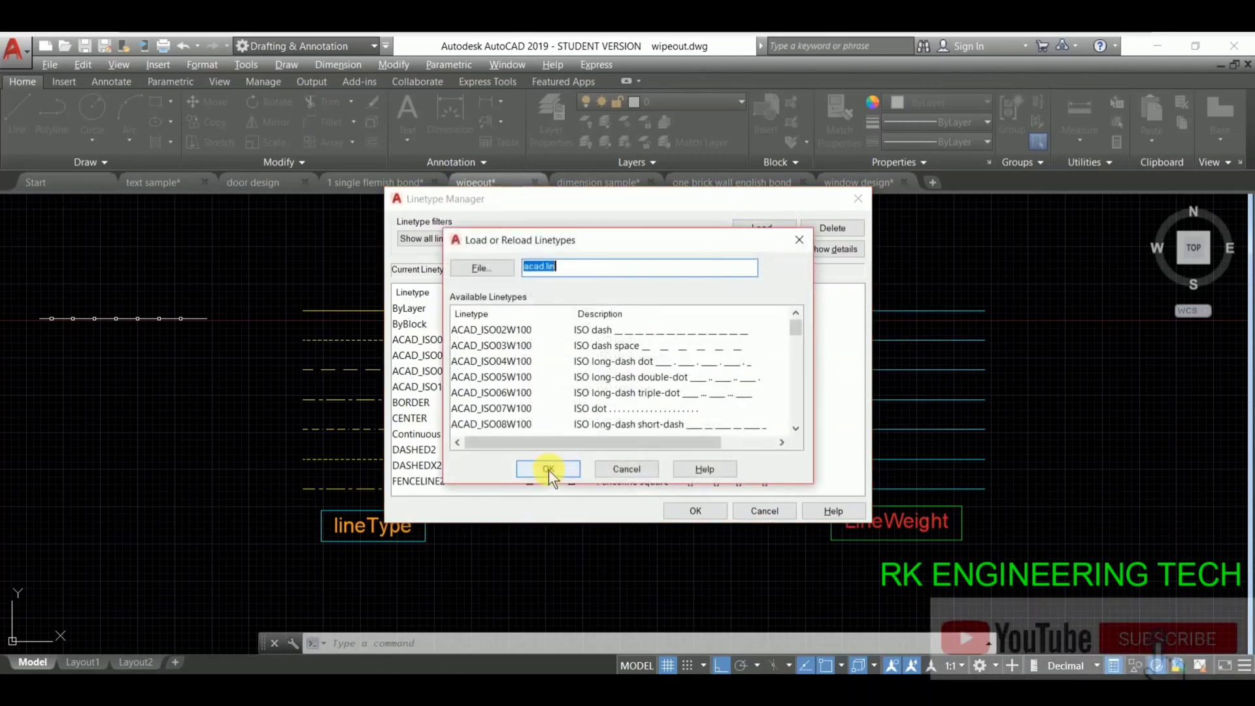
click(795, 429)
click(795, 429)
click(795, 429)
click(795, 429)
click(795, 429)
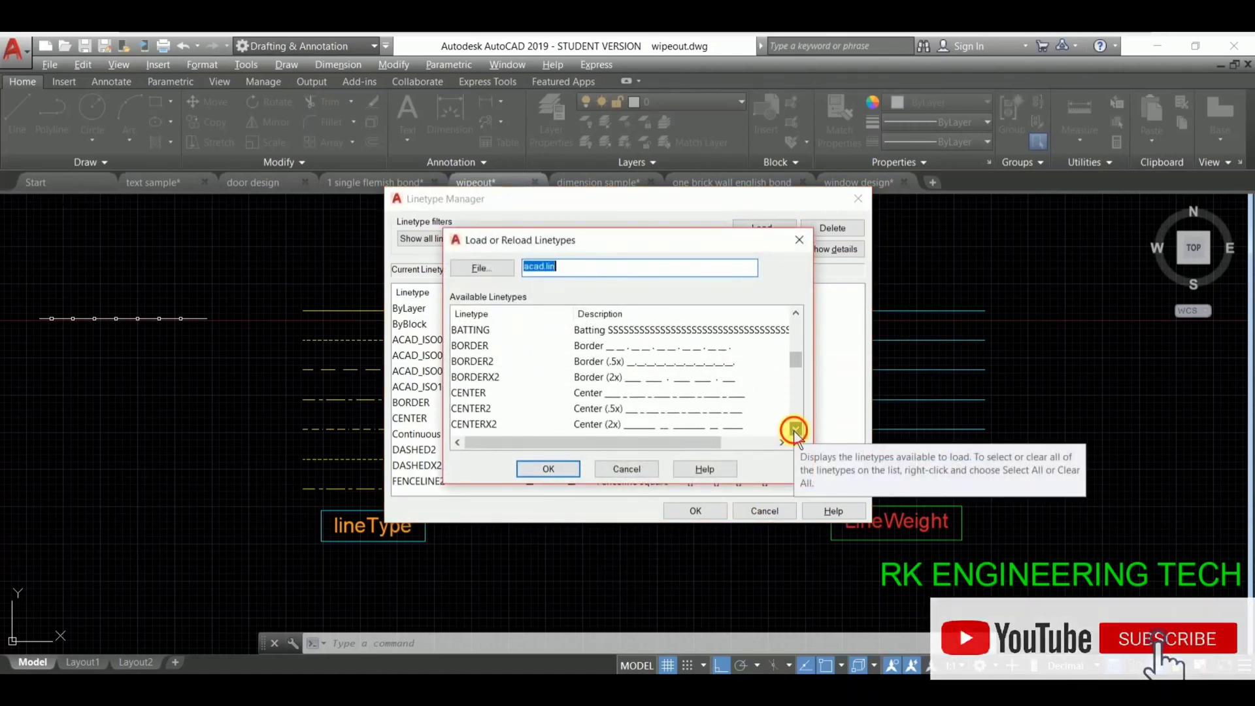
click(795, 429)
click(795, 428)
click(795, 429)
click(795, 429)
click(794, 429)
click(795, 429)
click(795, 429)
click(795, 429)
click(794, 429)
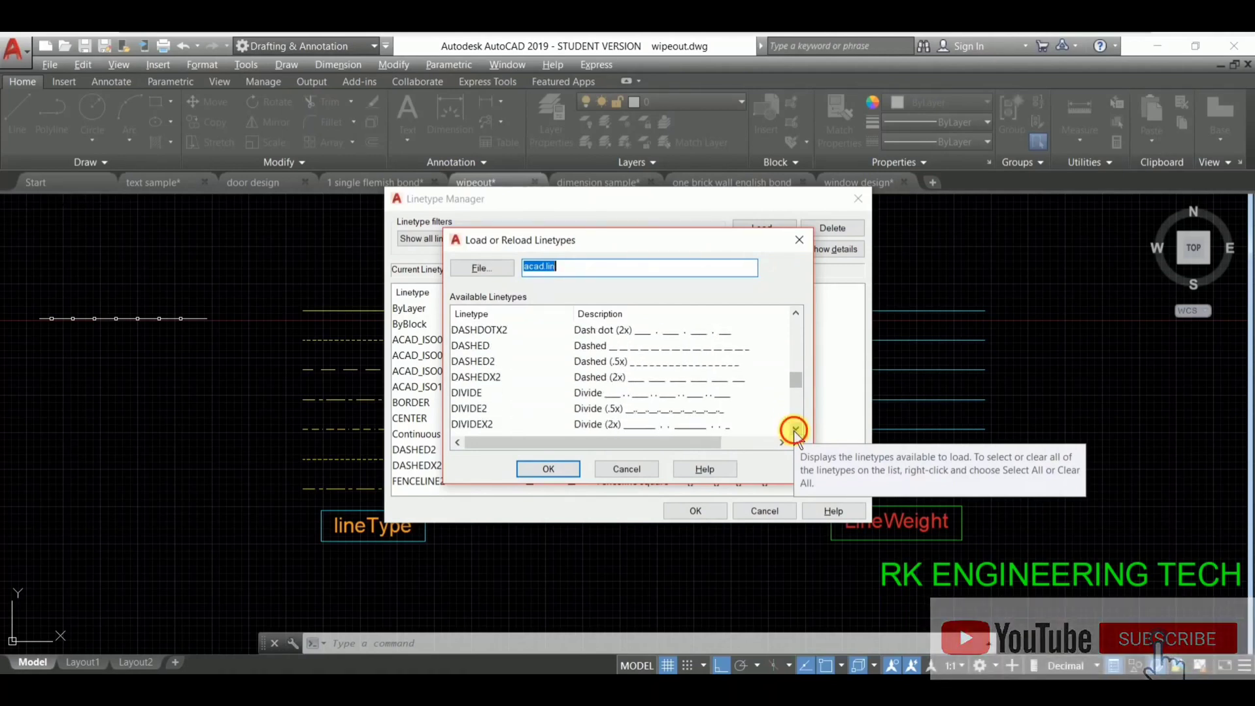
click(795, 429)
click(795, 429)
click(795, 429)
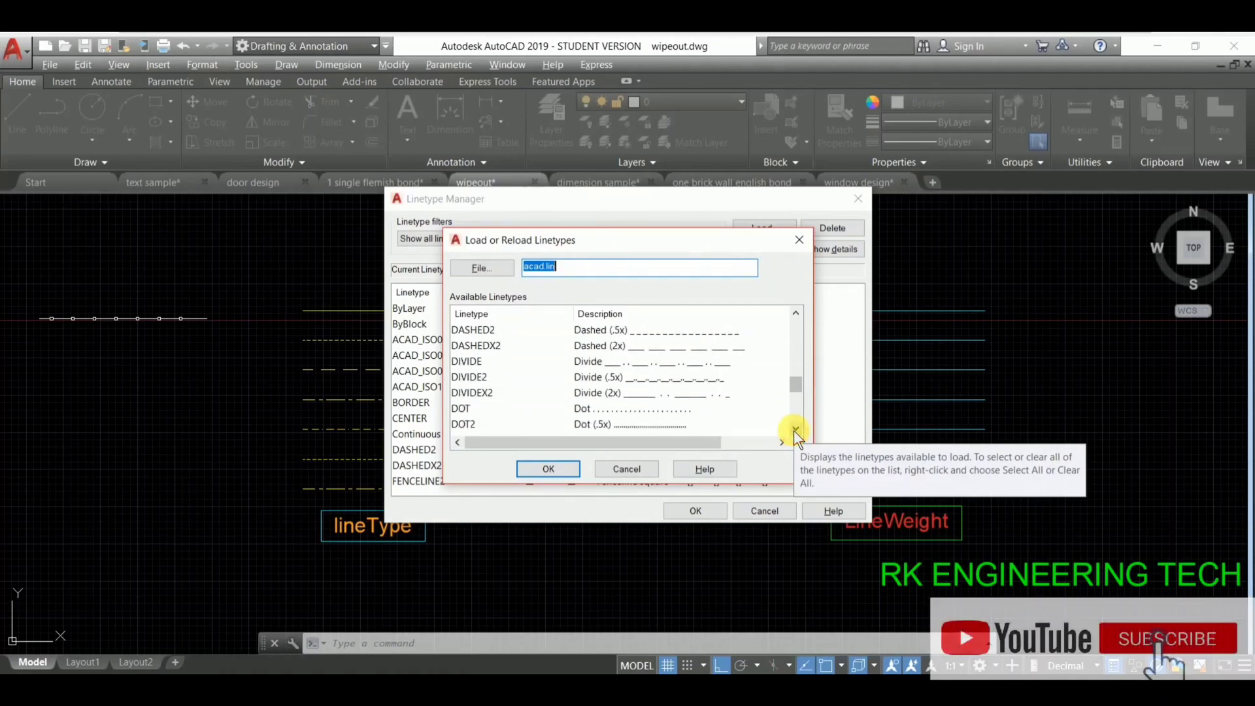
click(654, 426)
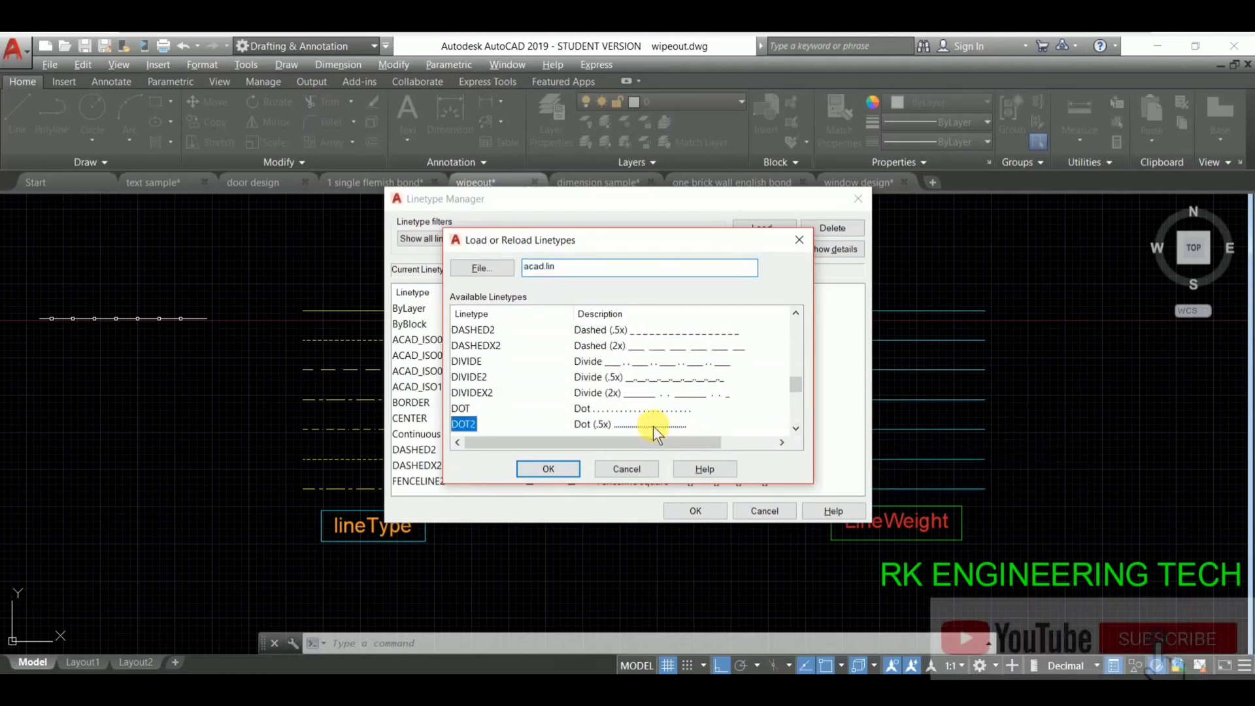
click(545, 465)
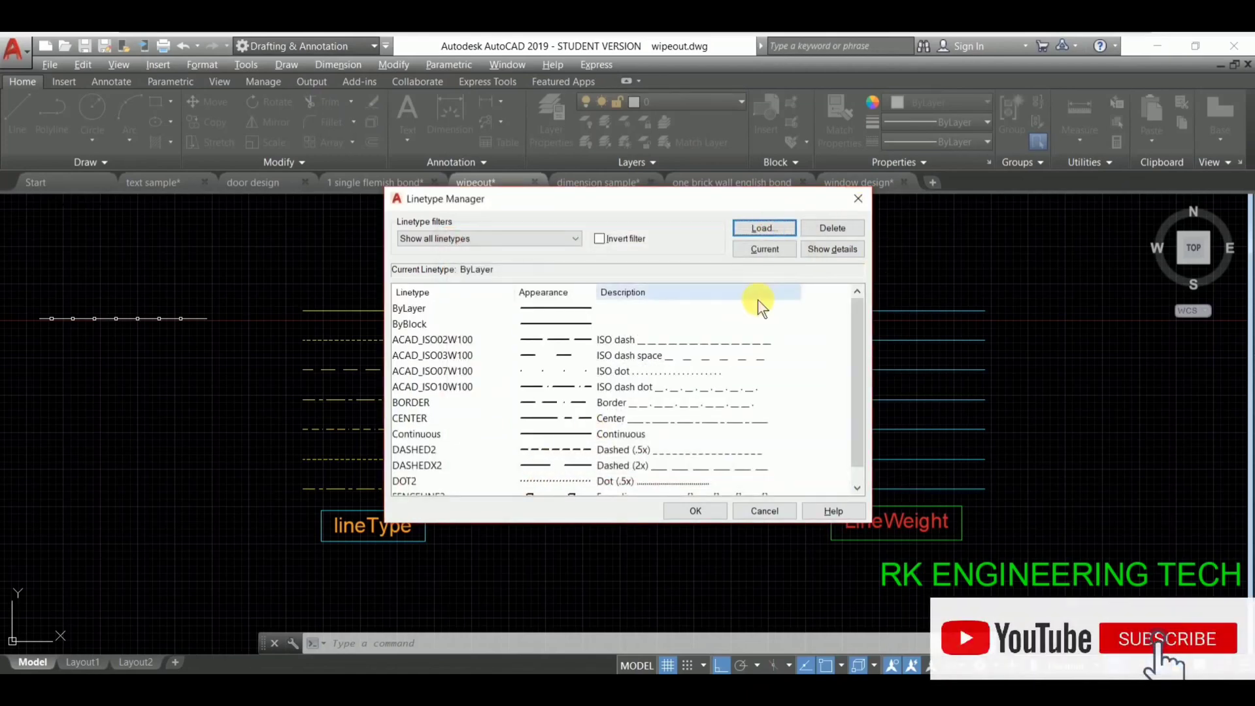
click(698, 513)
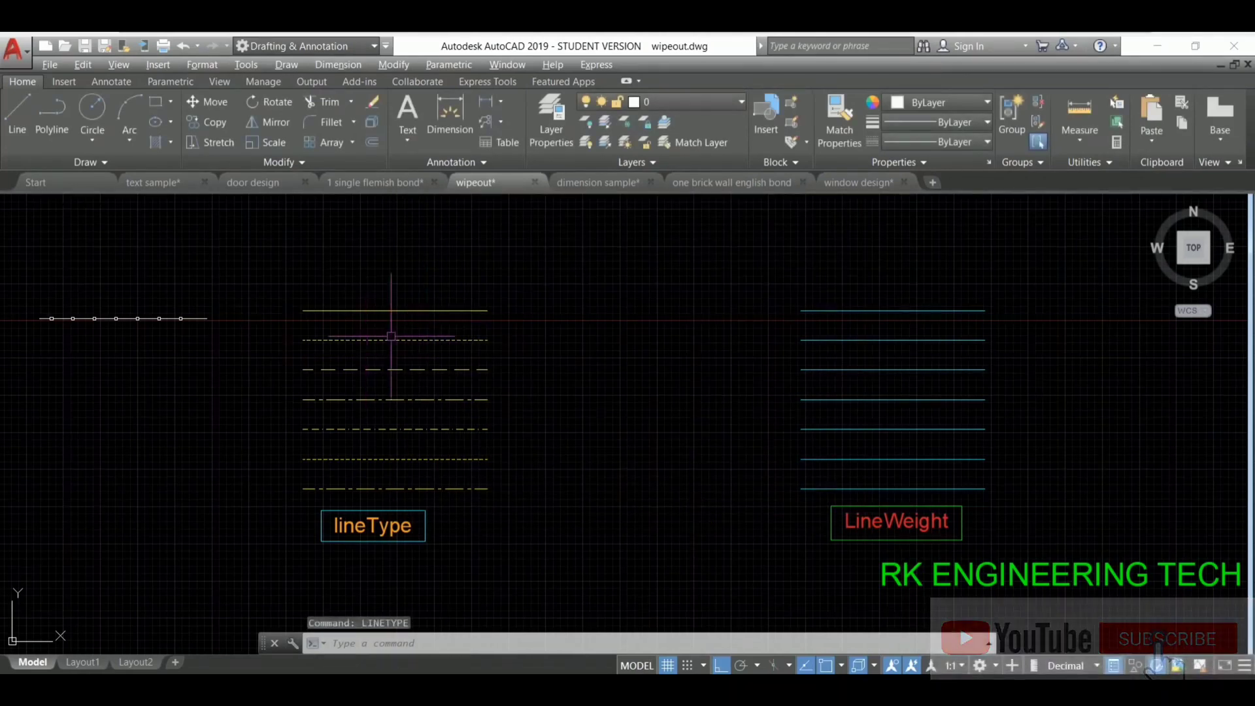
- Change the linetype of the separate white line beside the lineType samples to DOT2
click(191, 320)
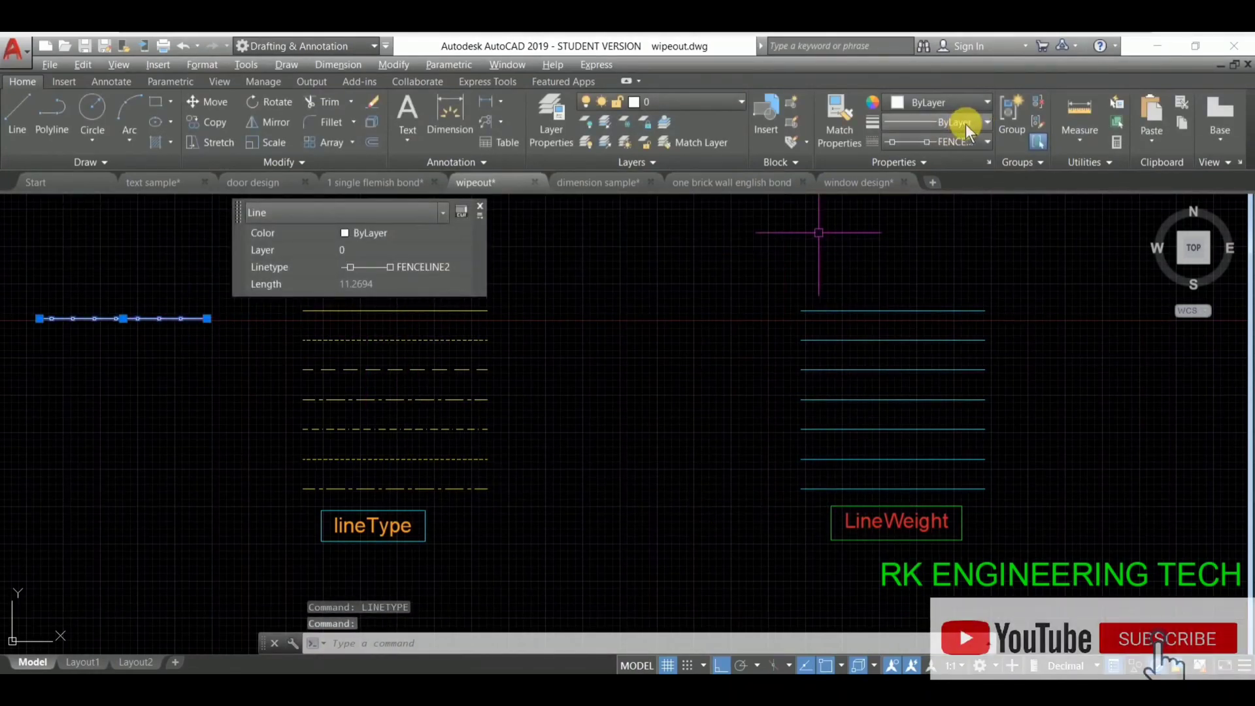
click(985, 141)
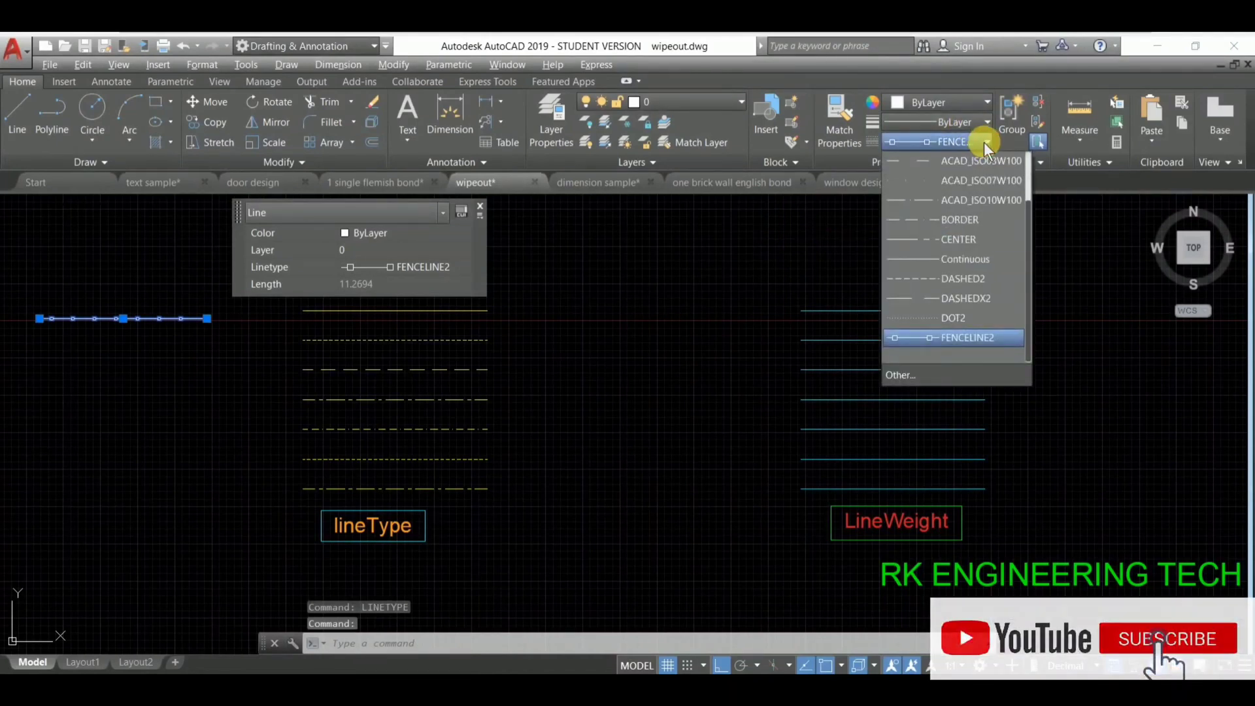
click(947, 324)
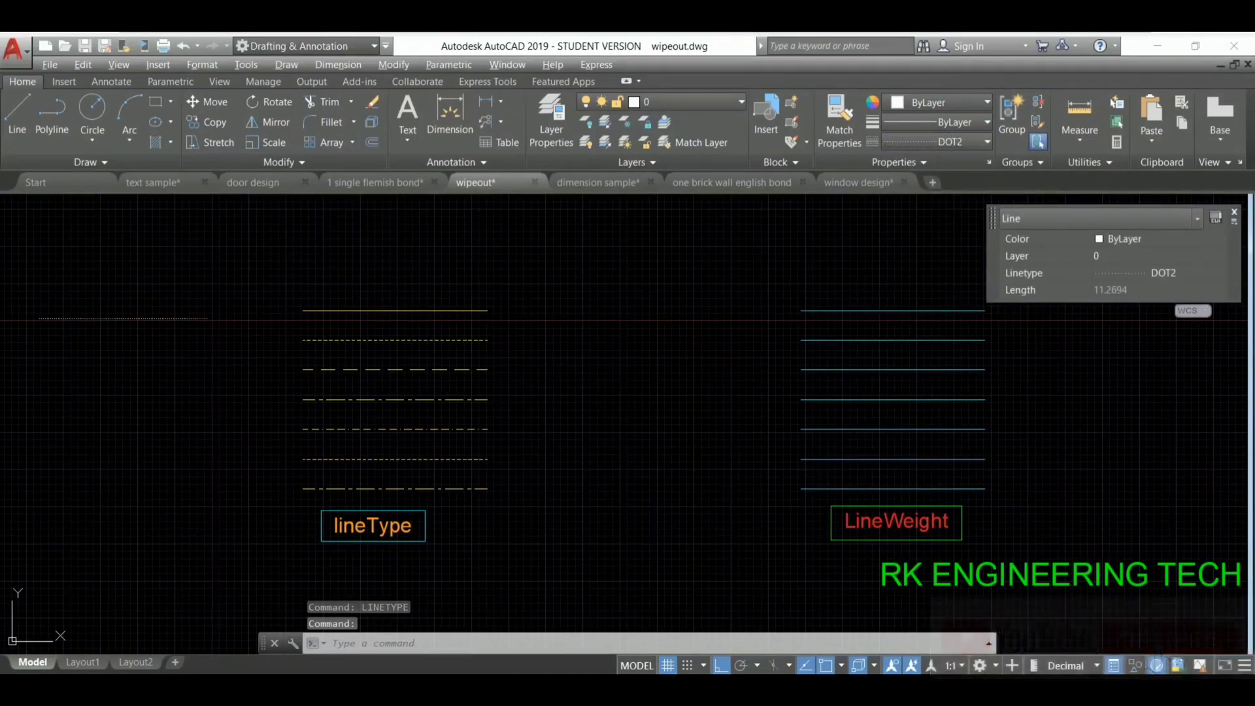
key(Escape)
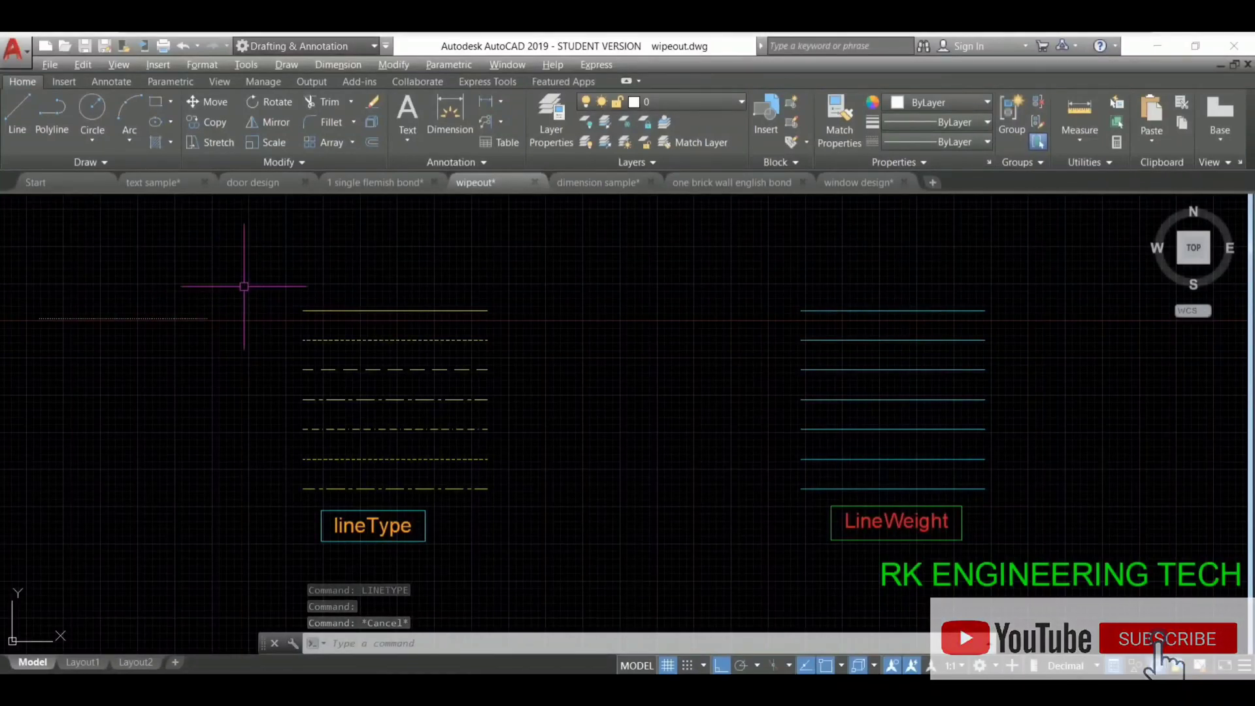
- Set the linetype of the uppermost yellow line in the lineType group to DASHED2
click(407, 308)
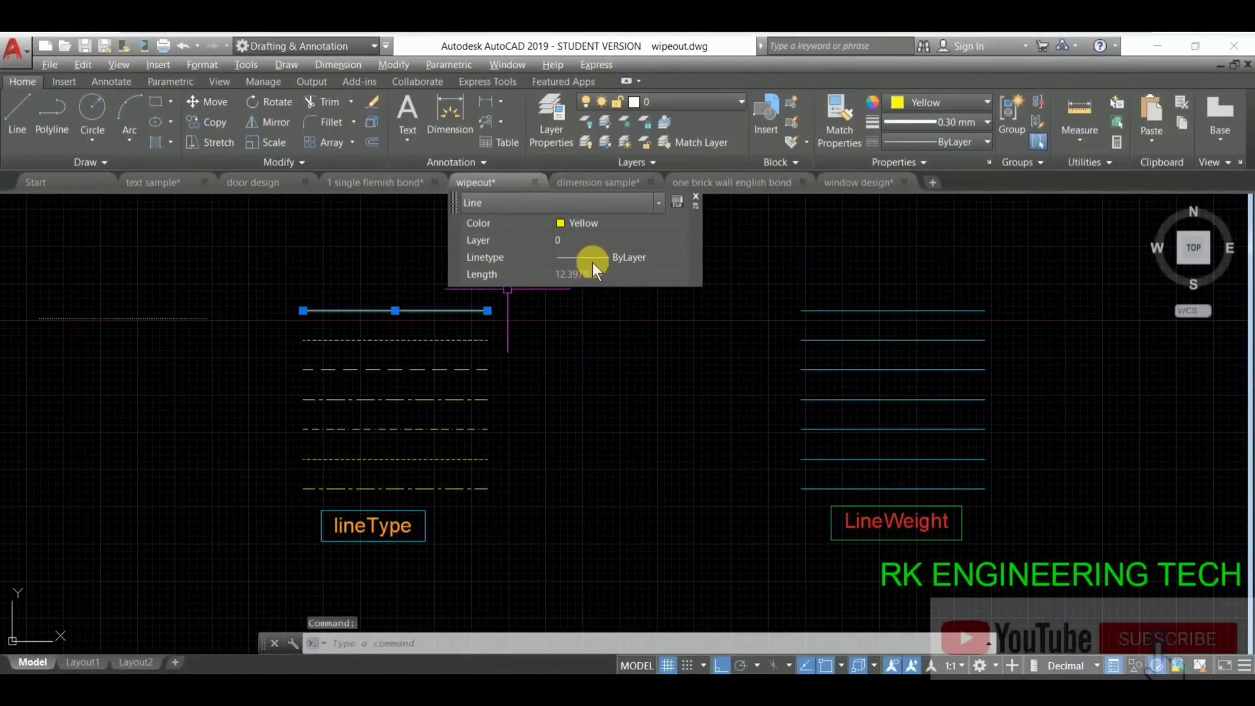
click(620, 254)
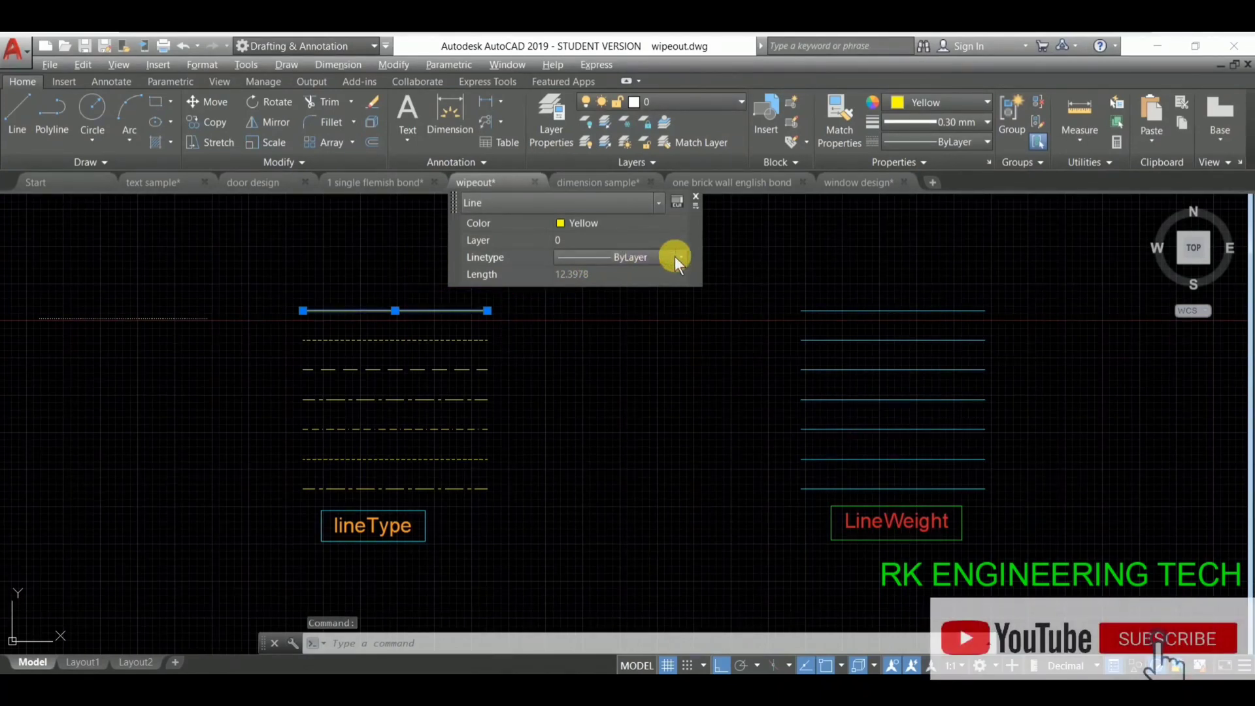
click(680, 256)
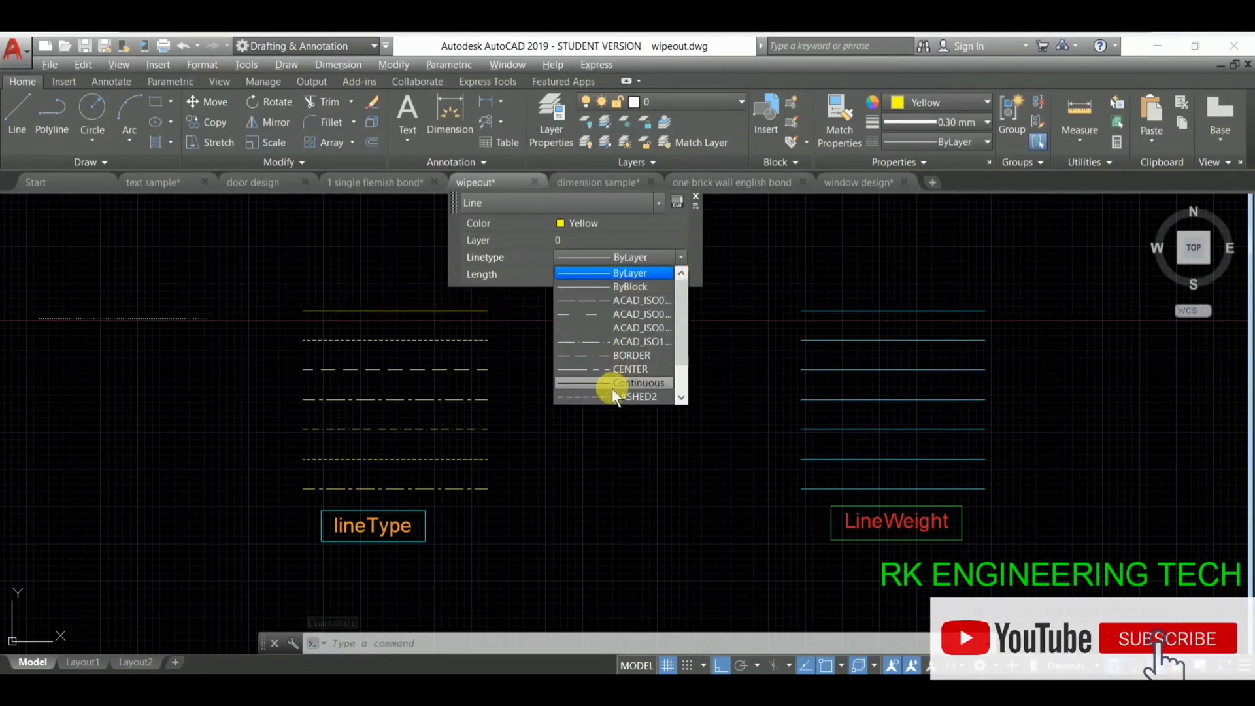
click(641, 396)
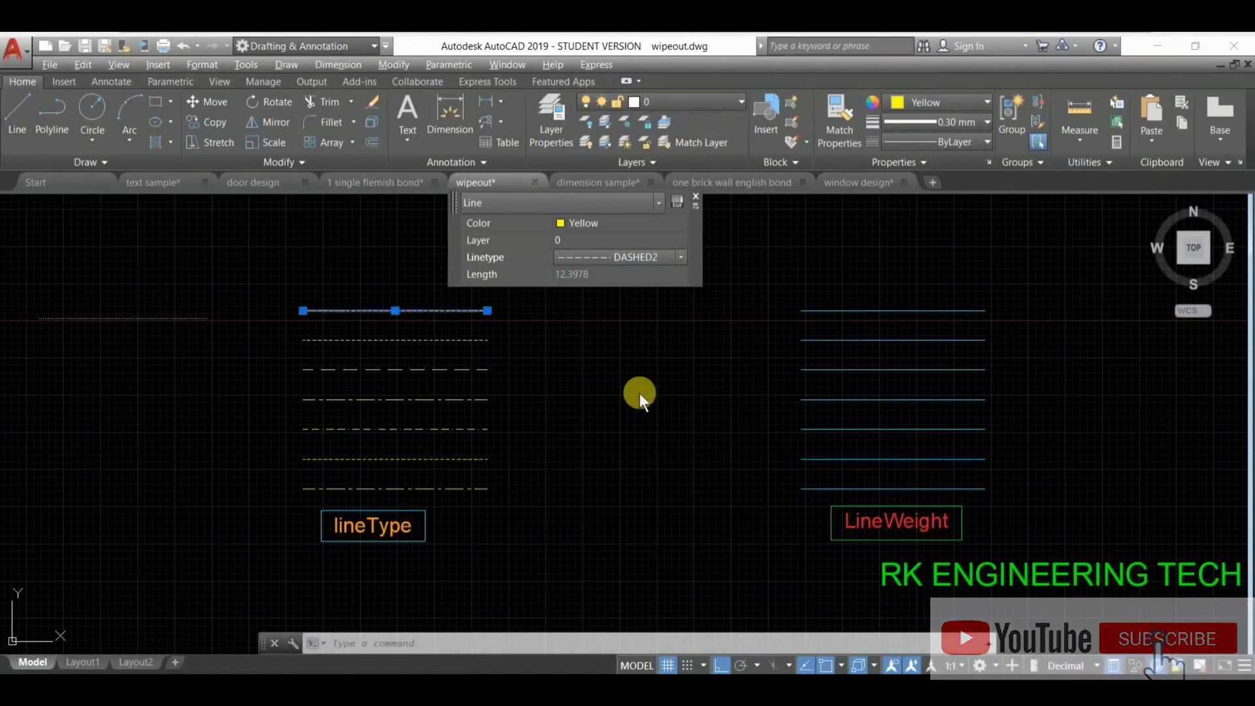
key(Escape)
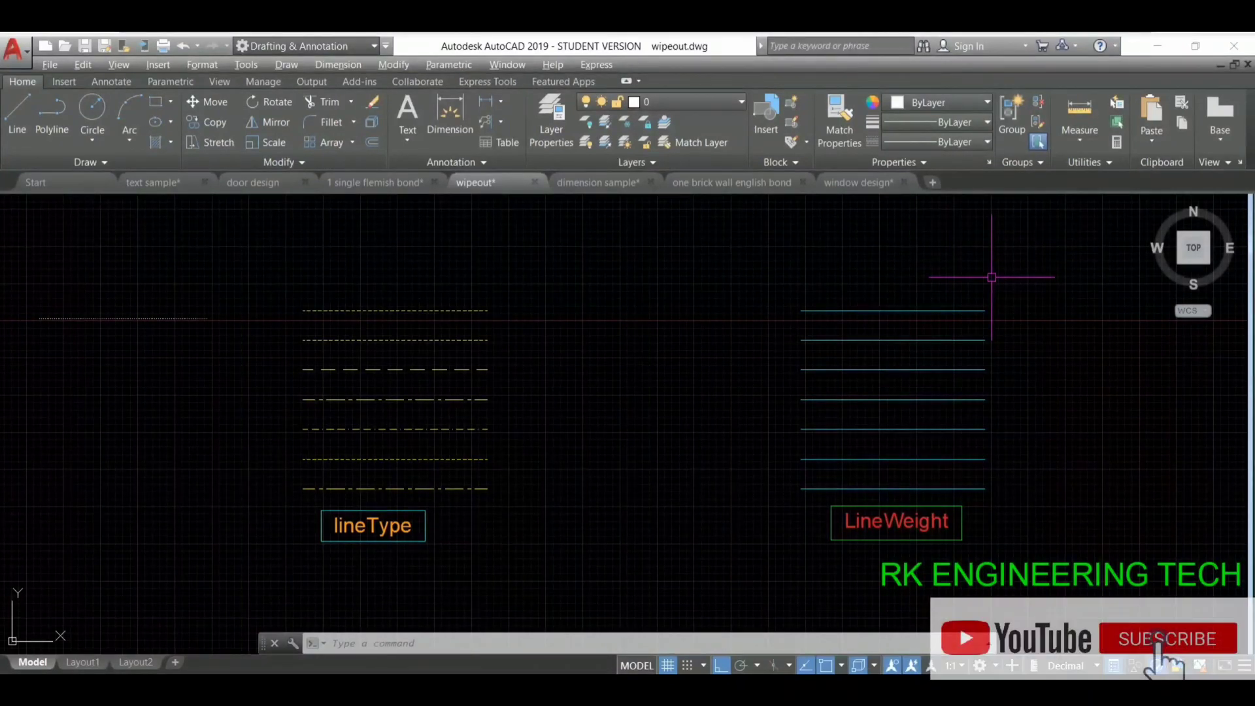
click(1031, 259)
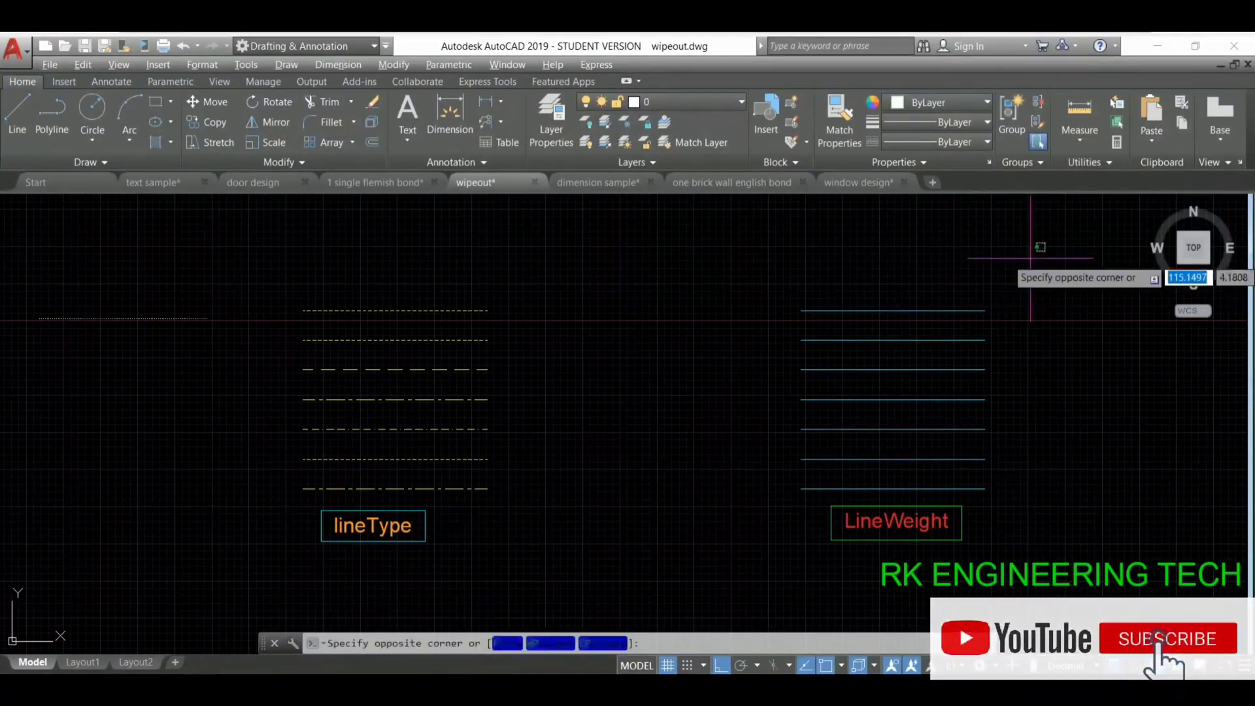
click(788, 472)
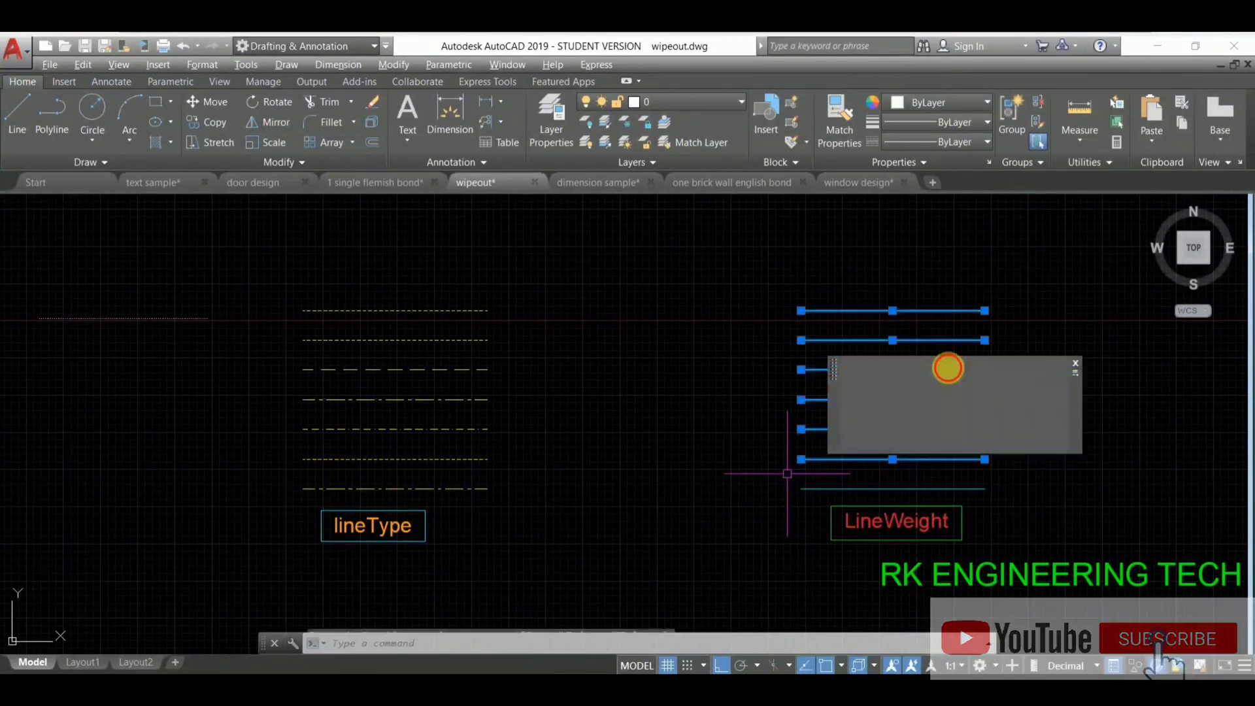
key(Escape)
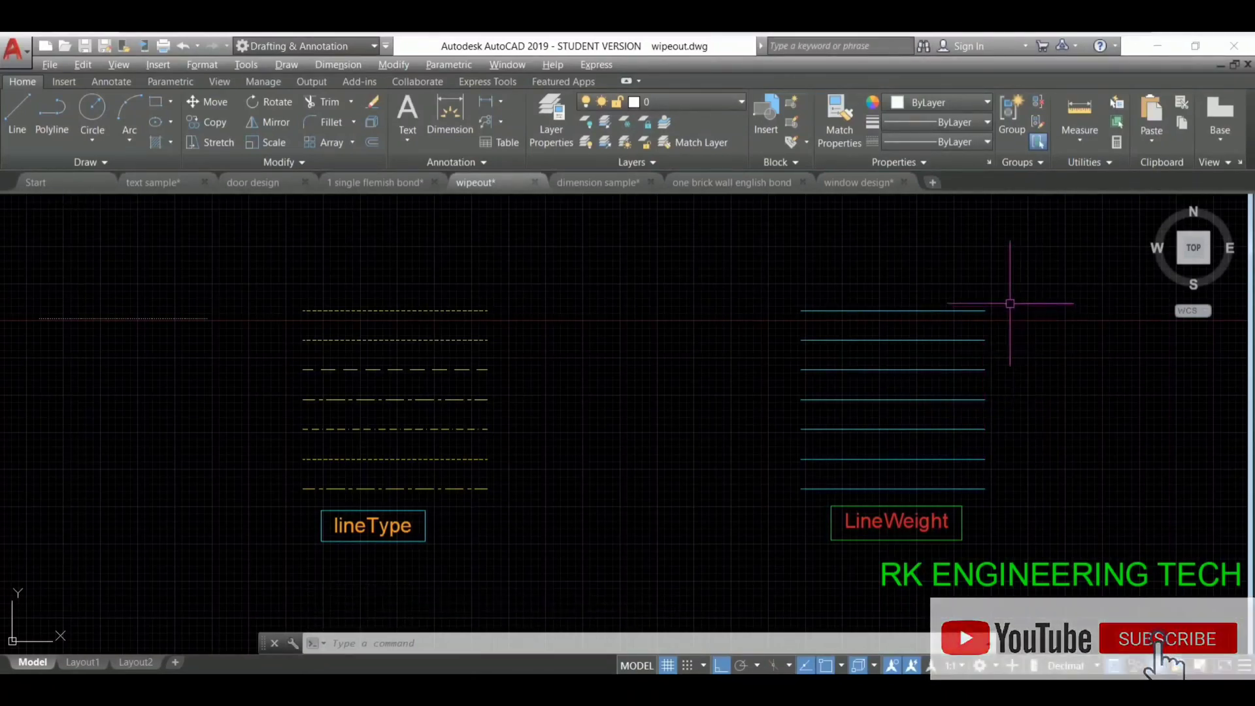
- Check the lineweight of the uppermost cyan line in the LineWeight group in its properties
click(981, 312)
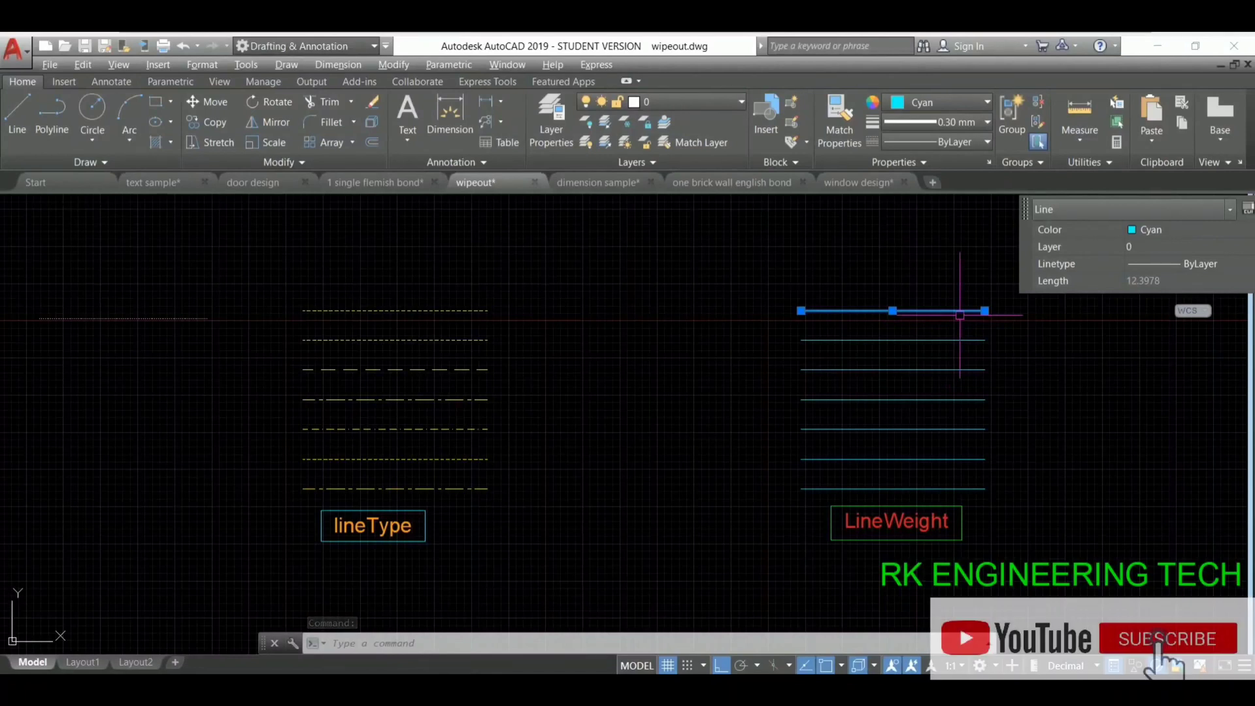
text(mo)
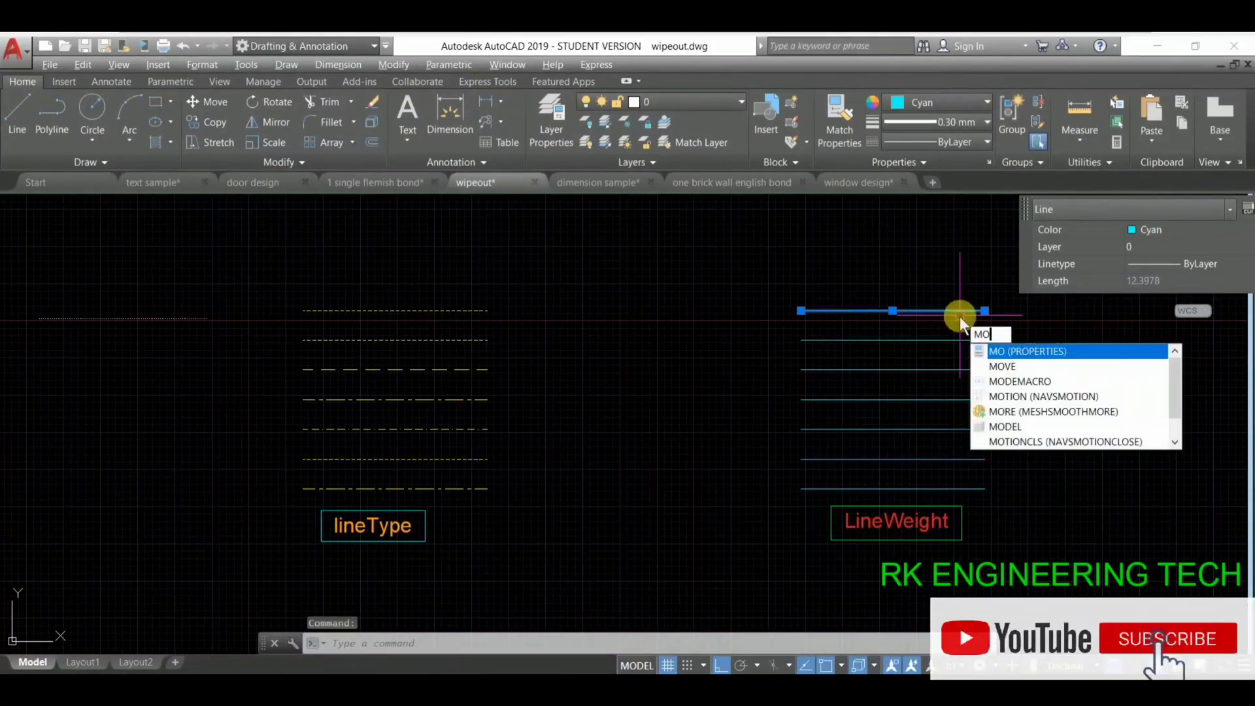
key(Escape)
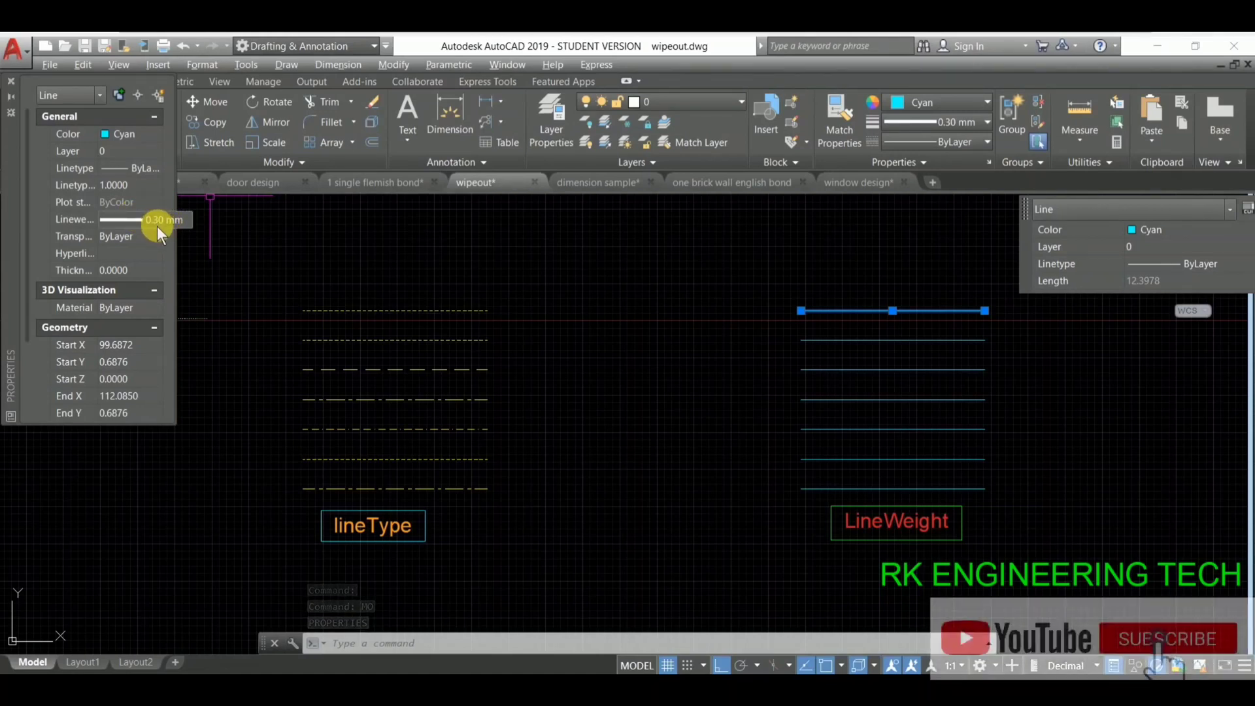
click(10, 82)
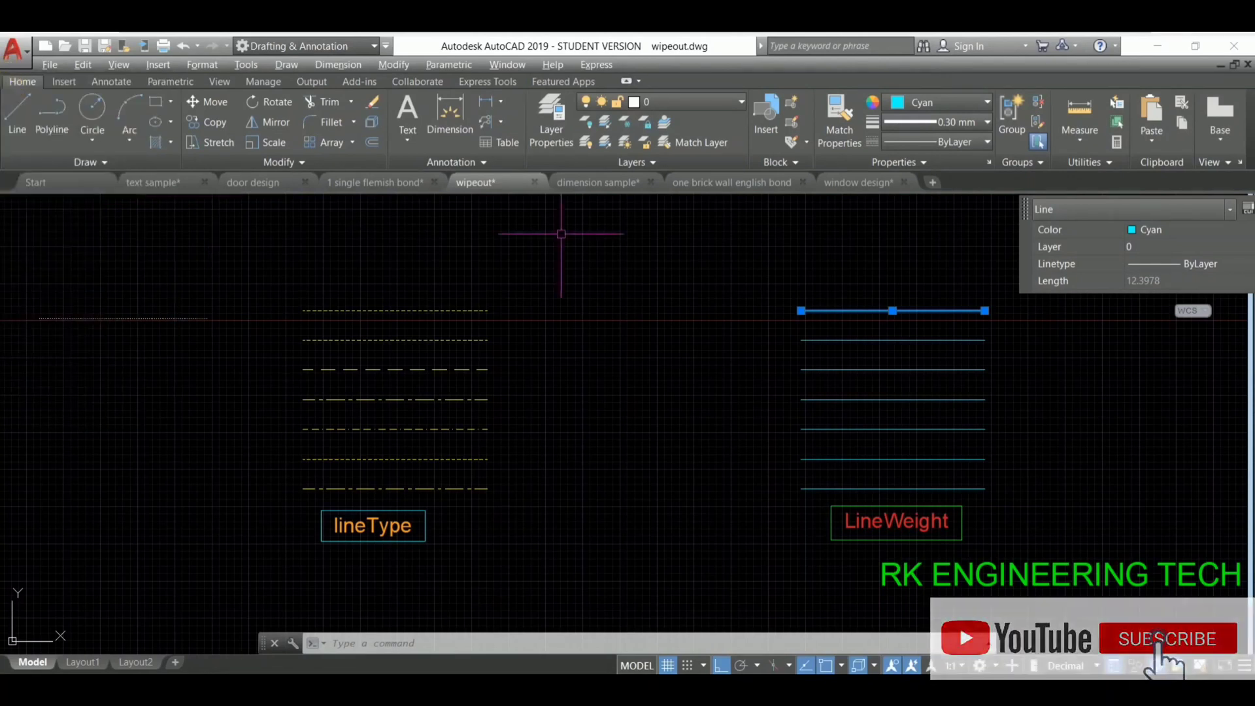
key(Escape)
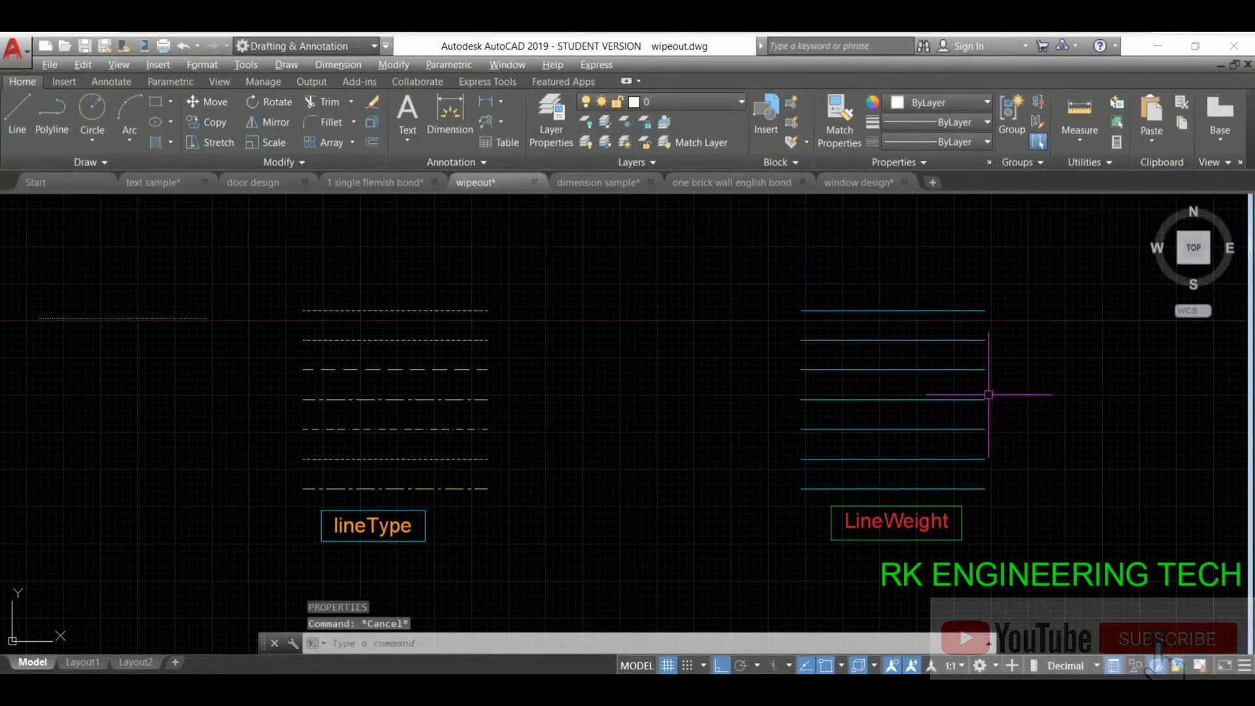
- Check the lineweight of the second cyan line from the top of the LineWeight group in its properties
click(968, 348)
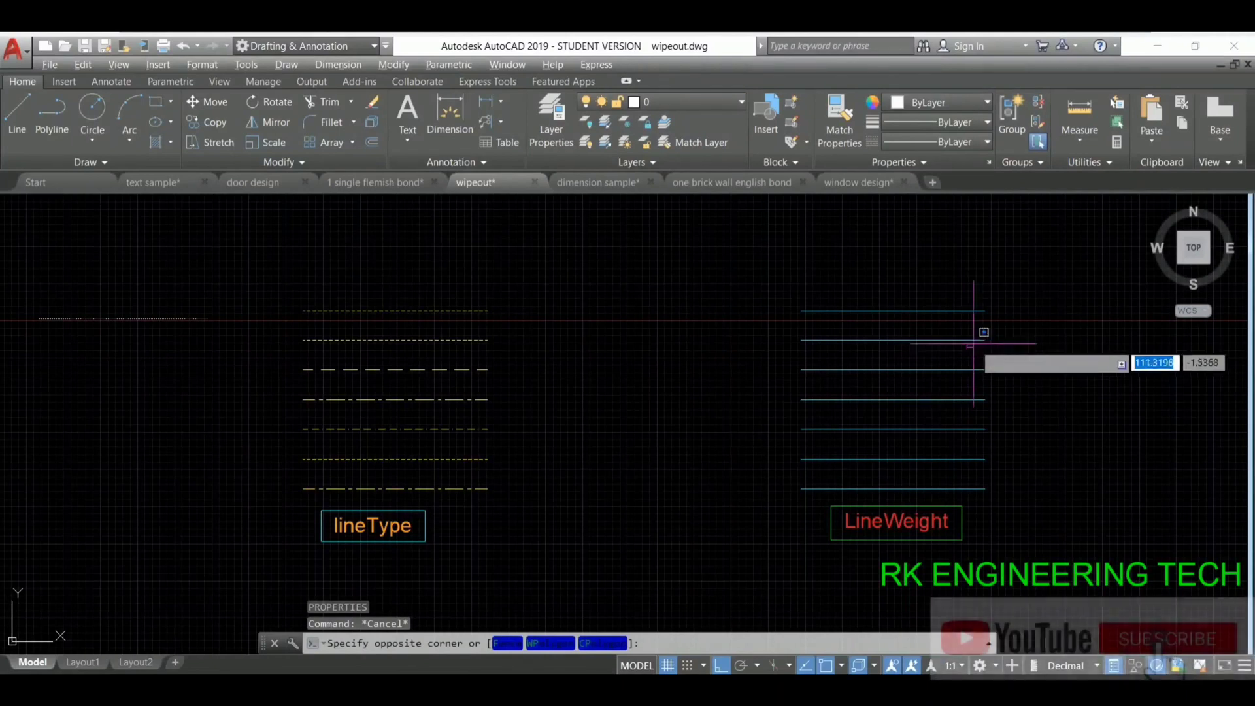
click(970, 341)
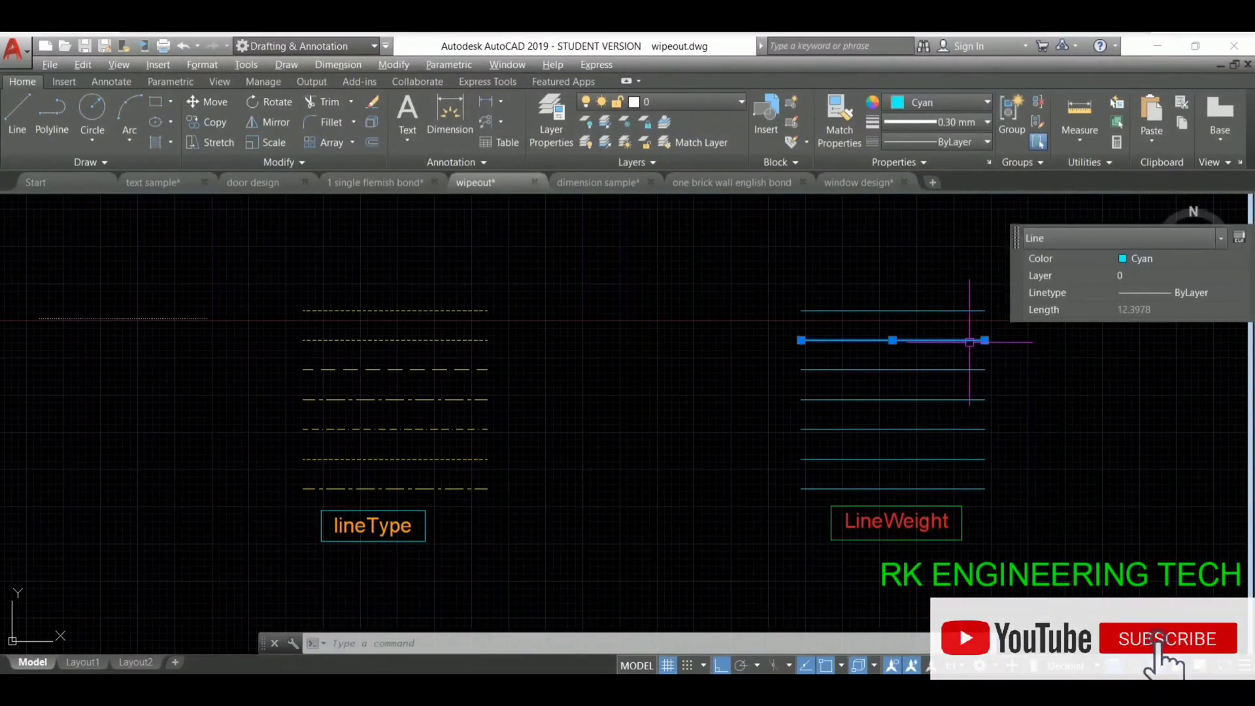
text(T)
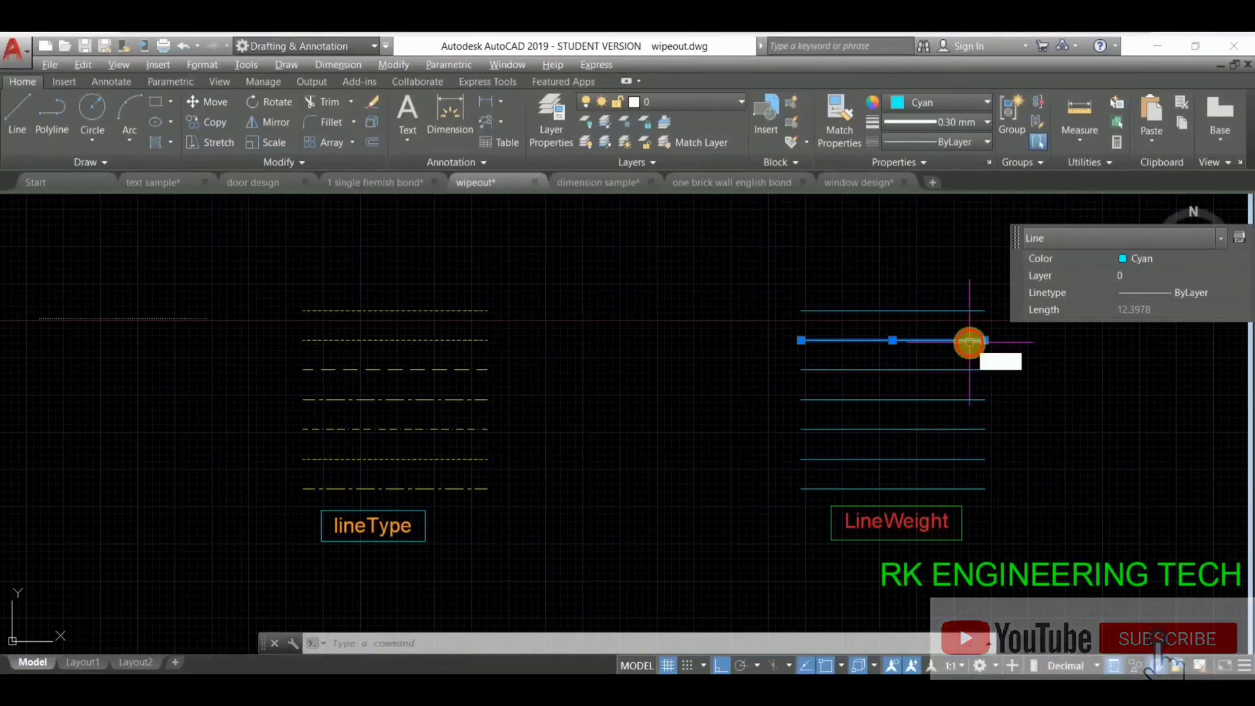
key(BackSpace)
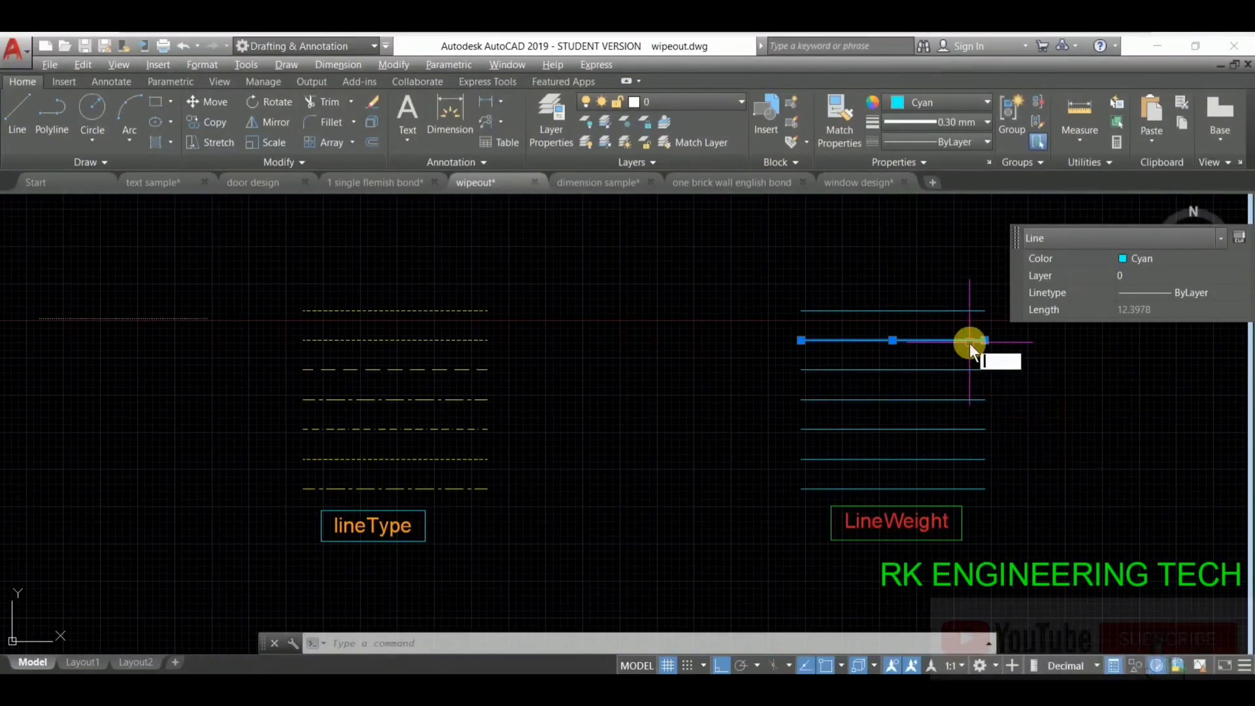
text(mo)
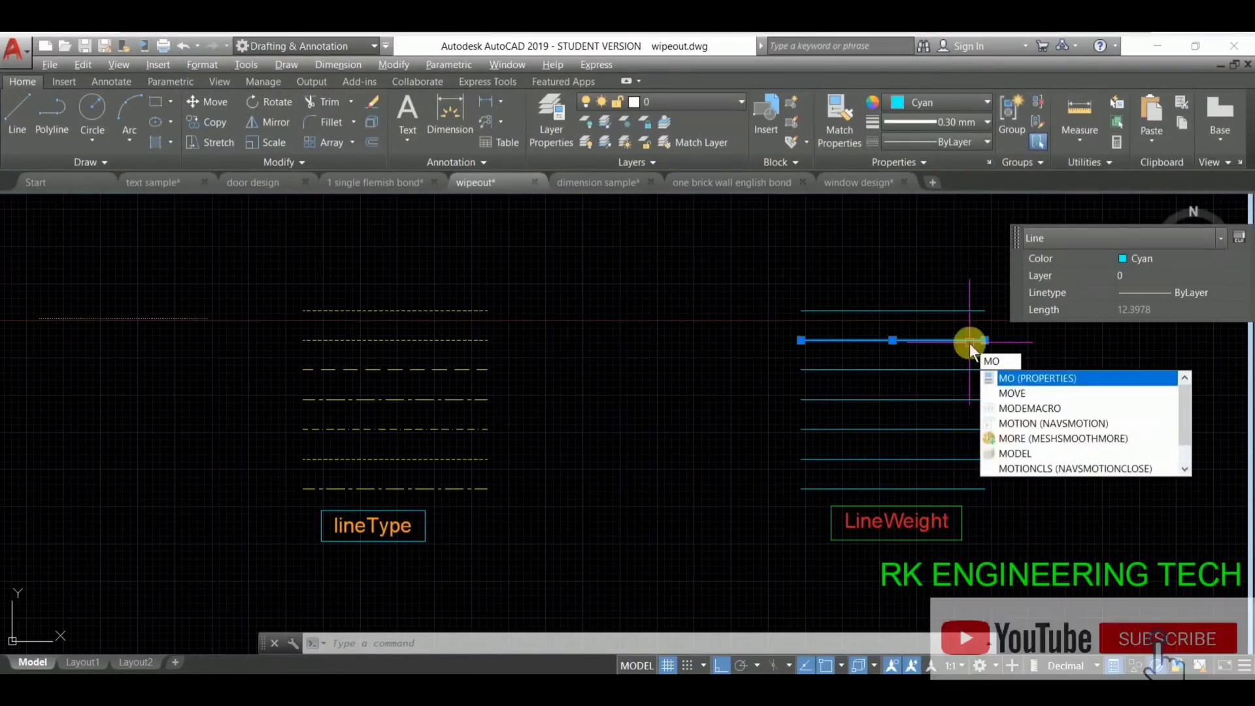
key(Return)
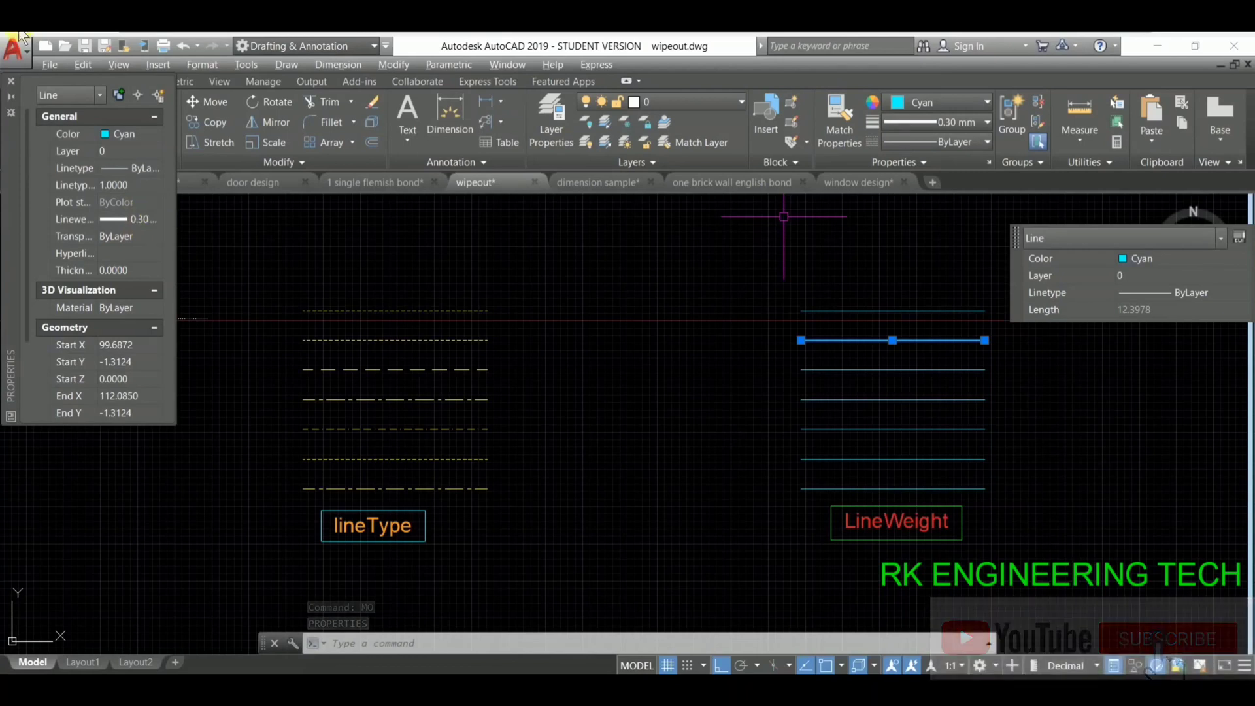
click(9, 79)
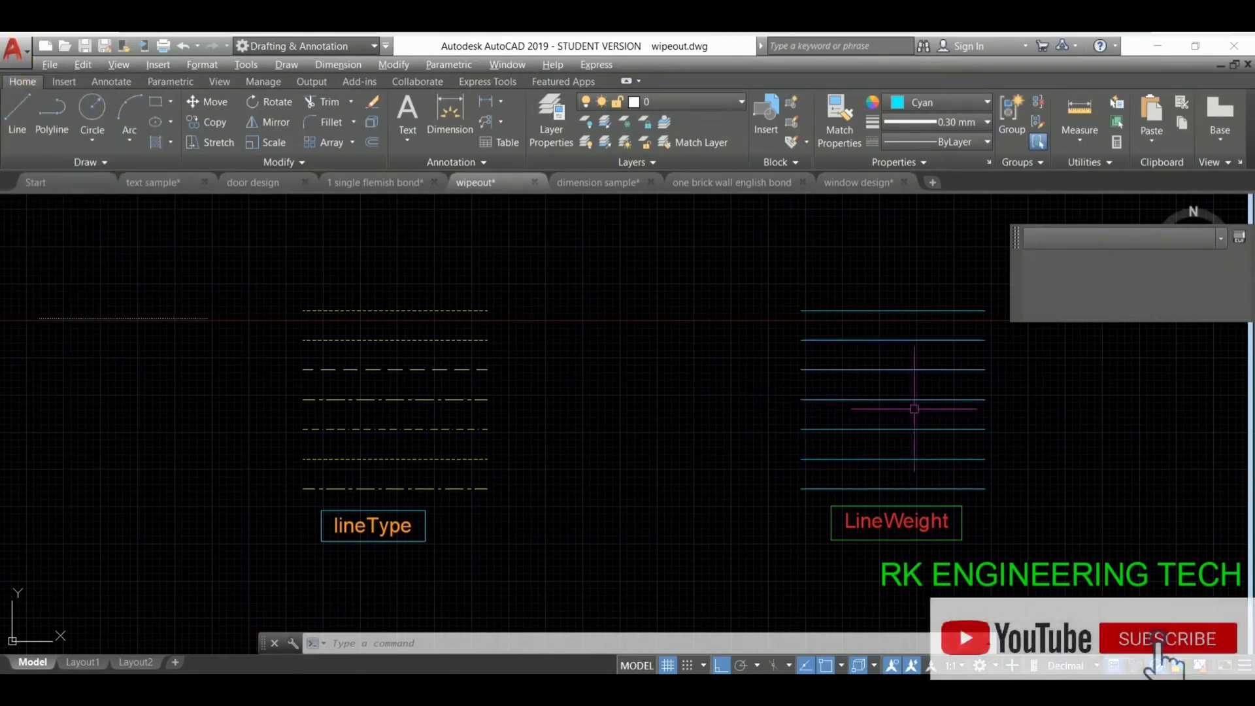
key(Escape)
- Check the lineweight of the third and fourth cyan lines from the top of the LineWeight group together in their shared properties
click(960, 368)
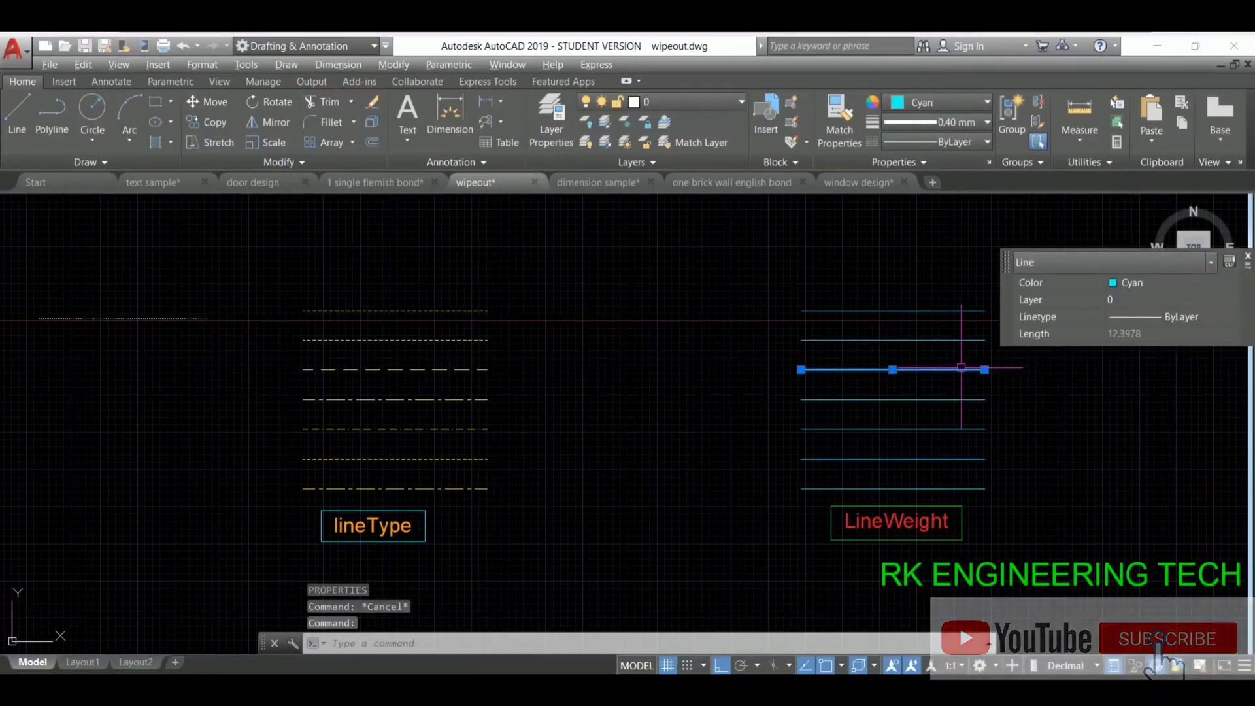
click(945, 399)
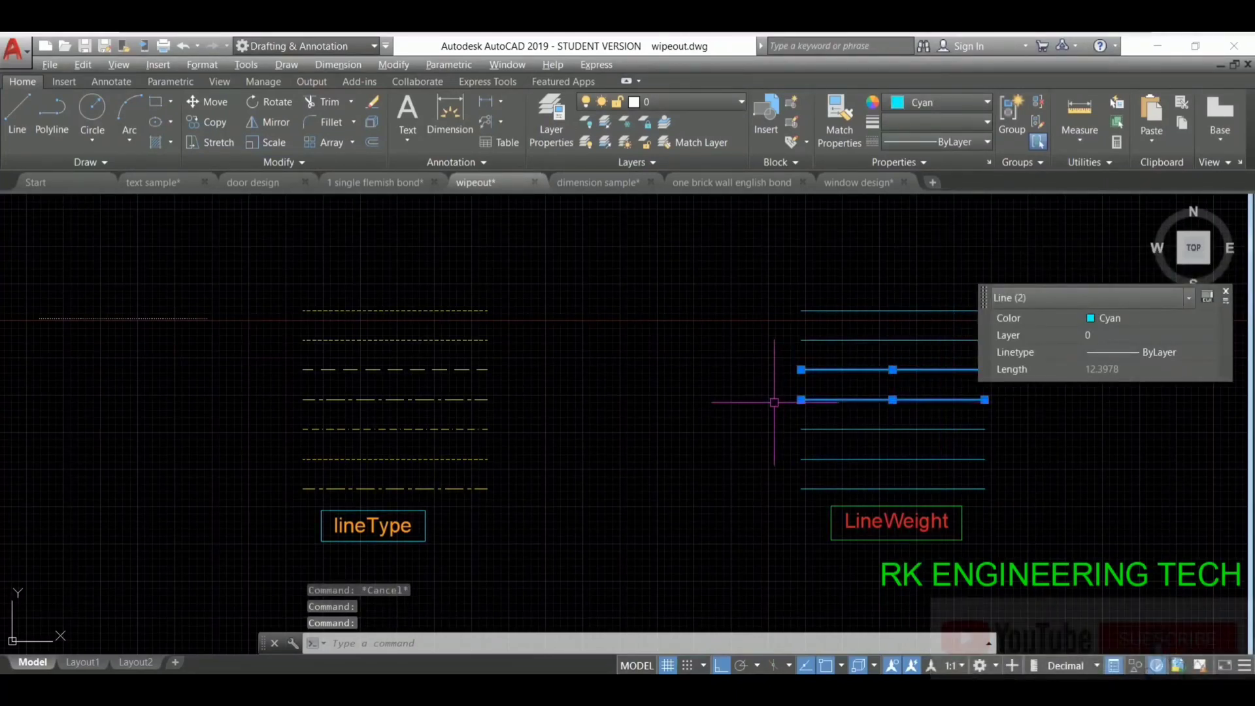
text(MO)
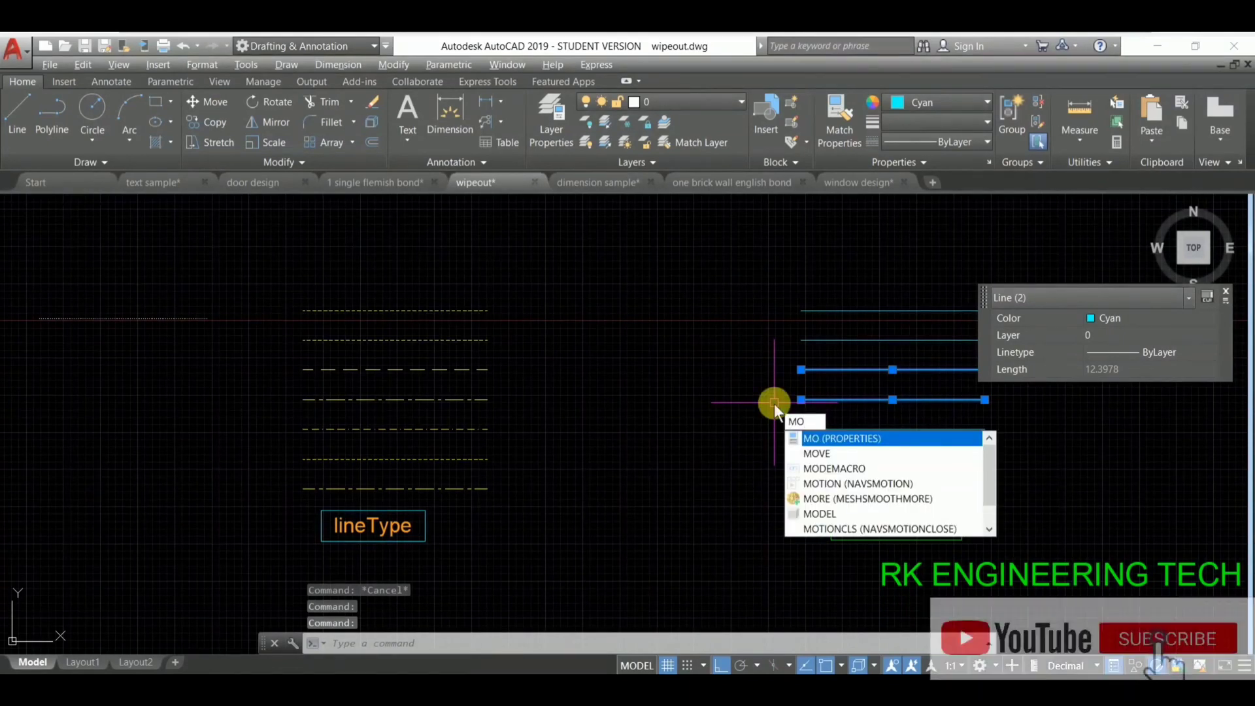
key(Return)
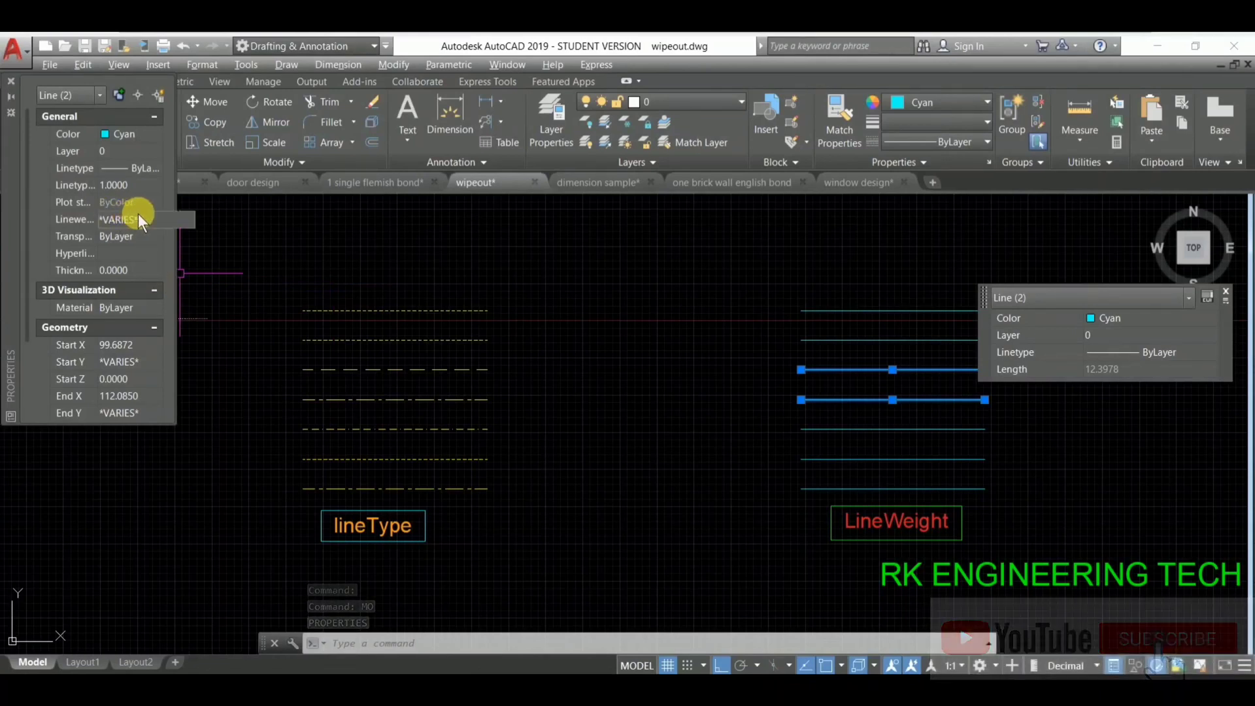
click(100, 96)
click(103, 94)
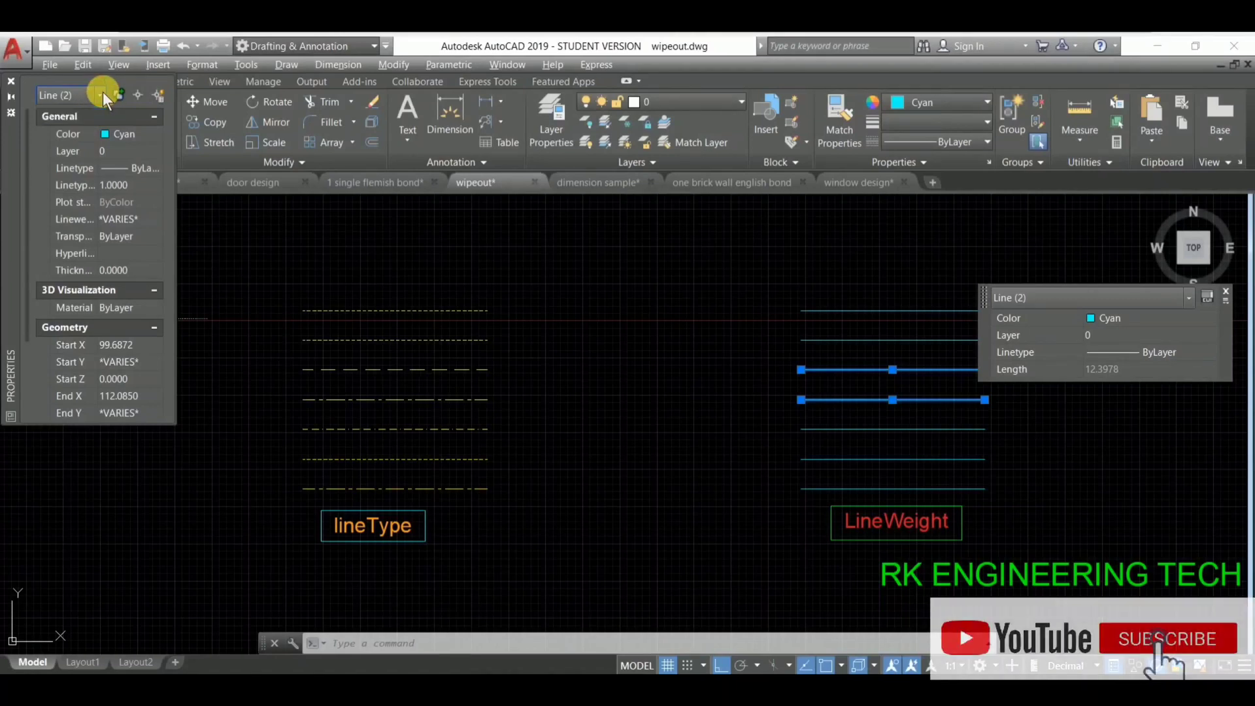
click(99, 92)
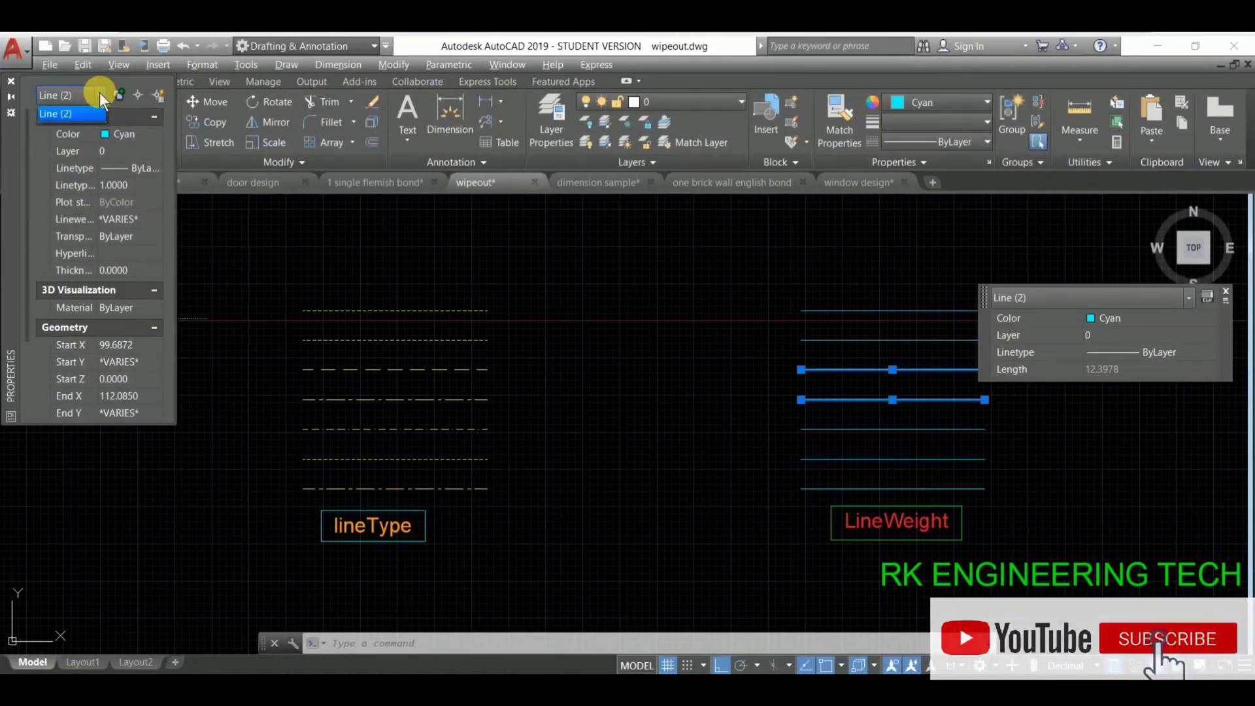
click(99, 92)
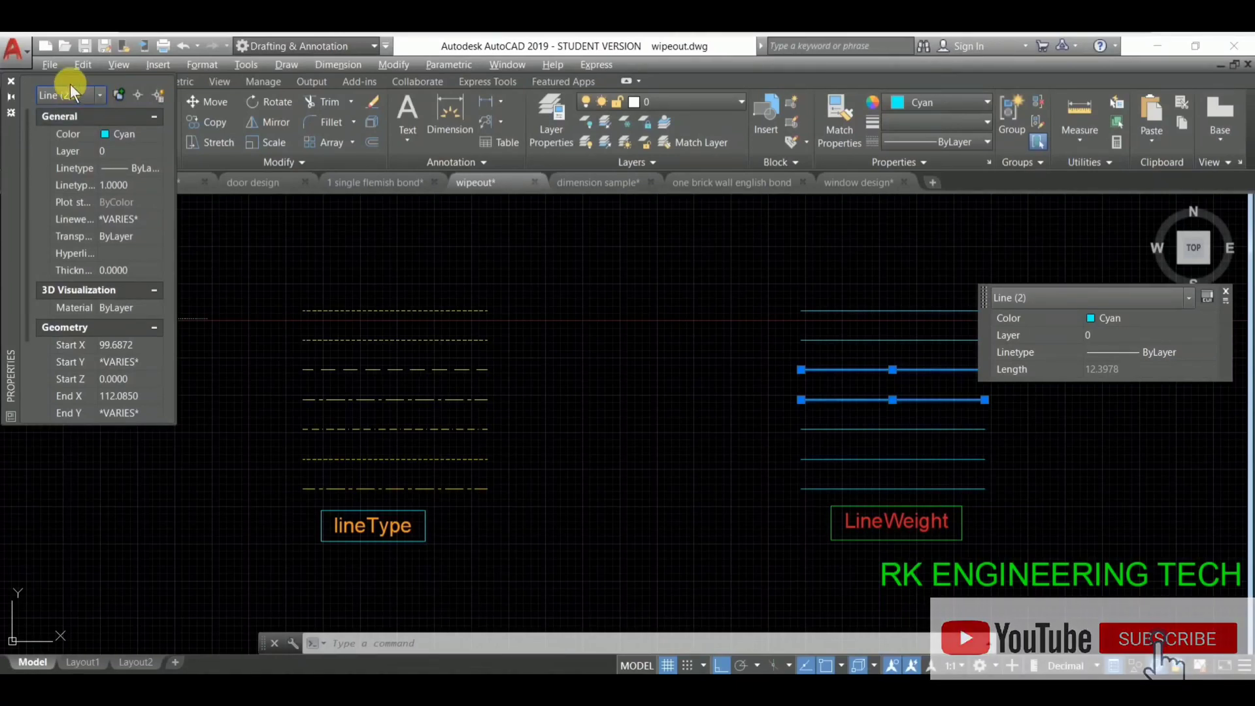
click(11, 82)
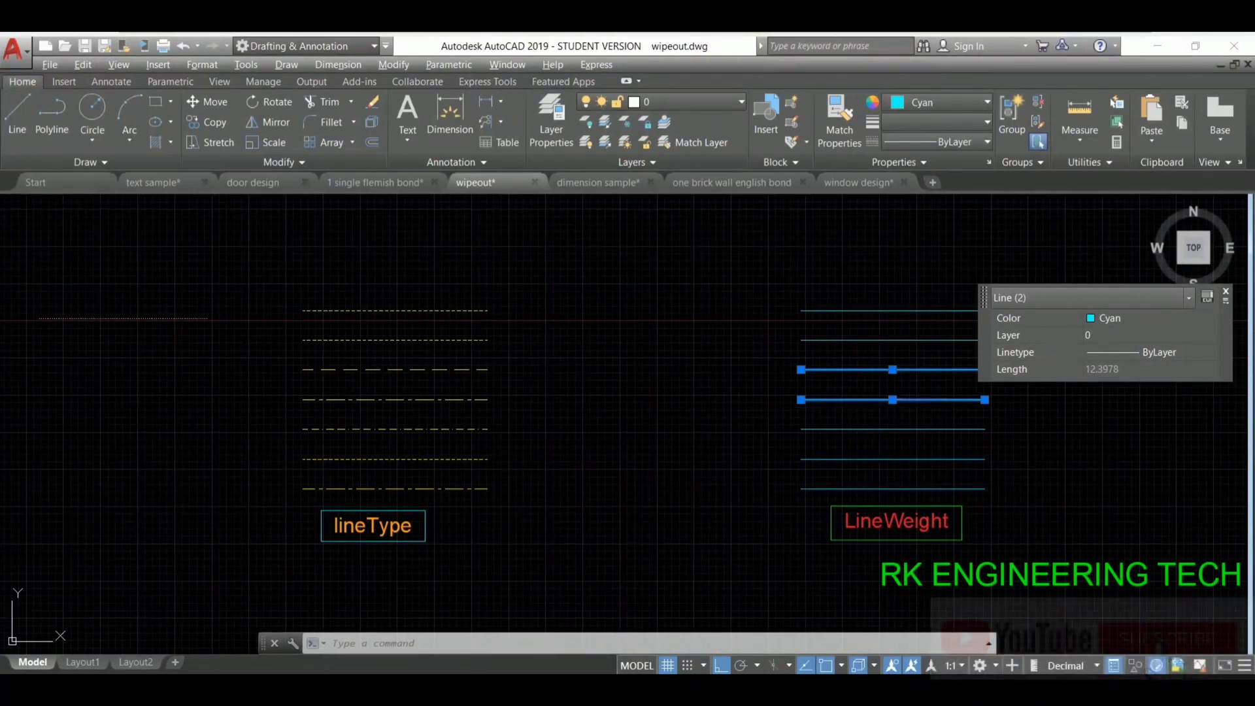
key(Escape)
- Check the lineweight of only the fourth cyan line from the top of the LineWeight group in its properties
click(886, 399)
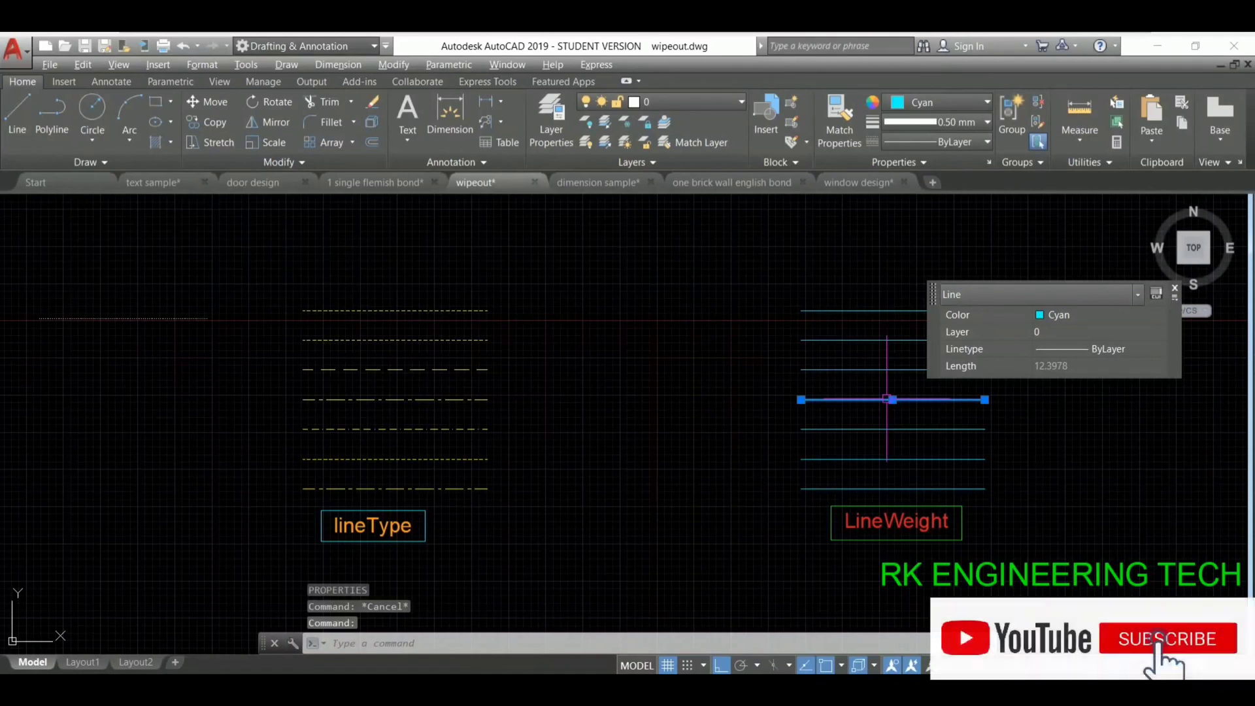
text(MO)
key(Return)
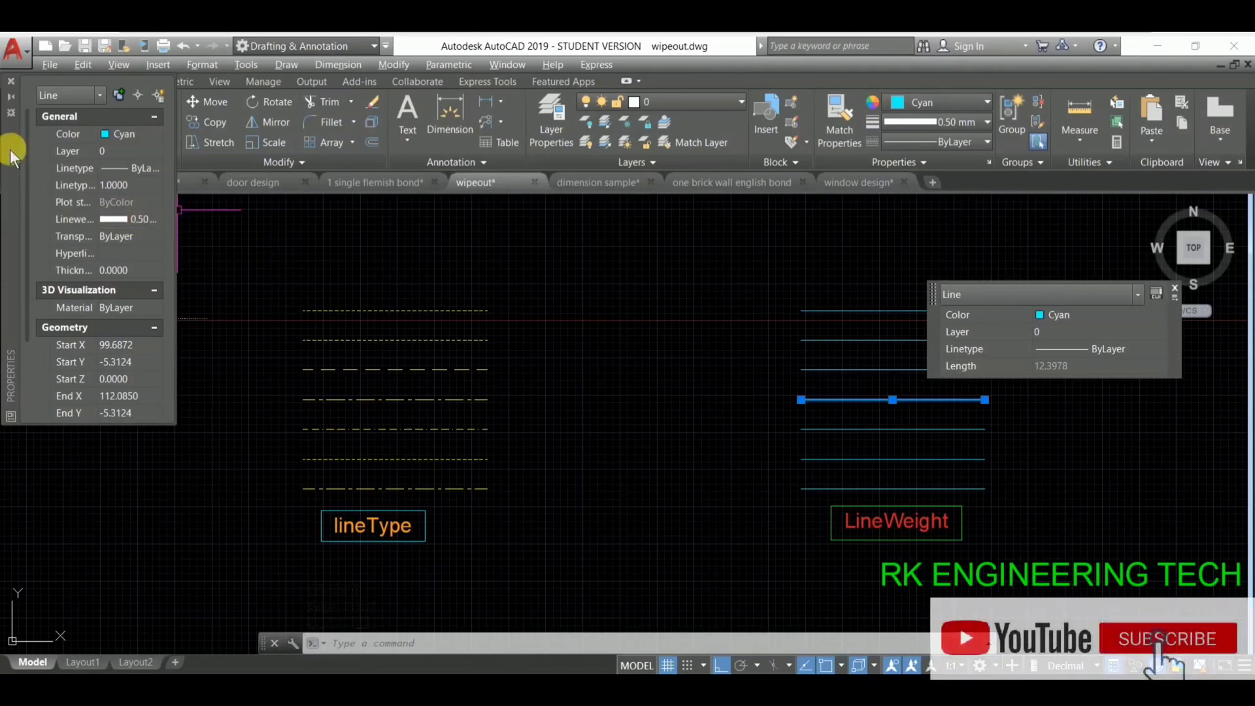
click(10, 81)
key(Escape)
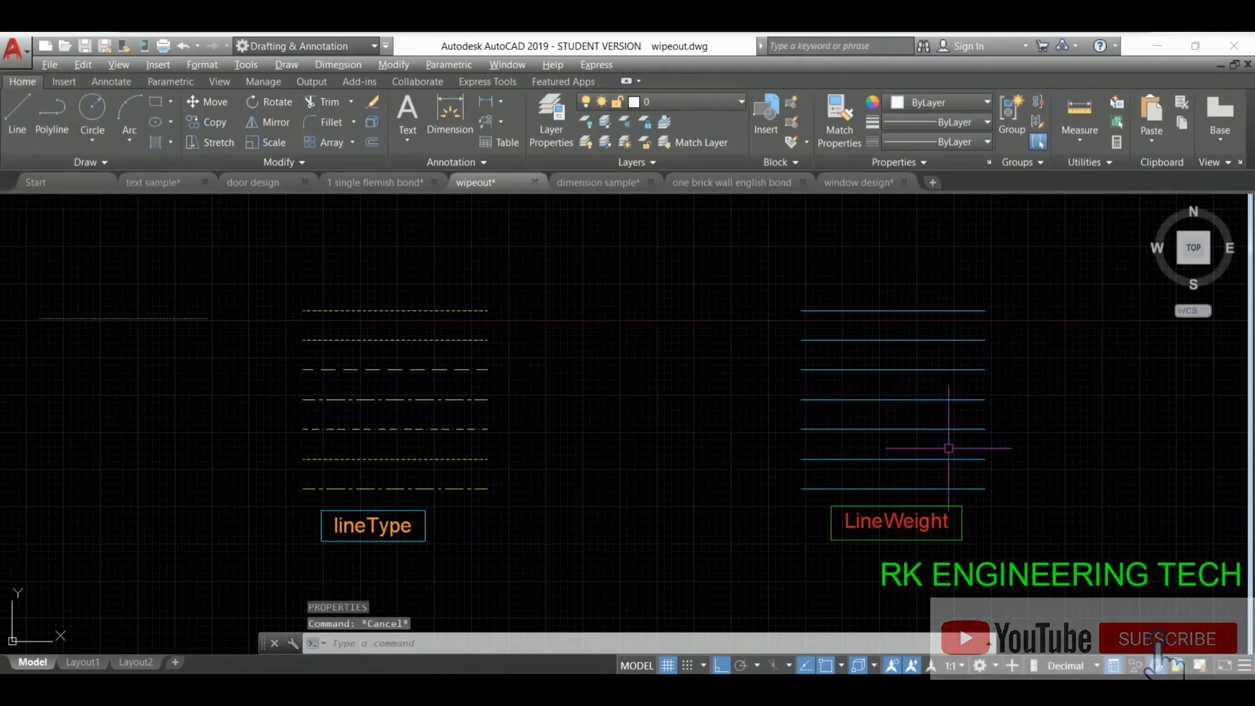
- Check the lineweight of the sixth cyan line from the top of the LineWeight group in its properties
click(947, 458)
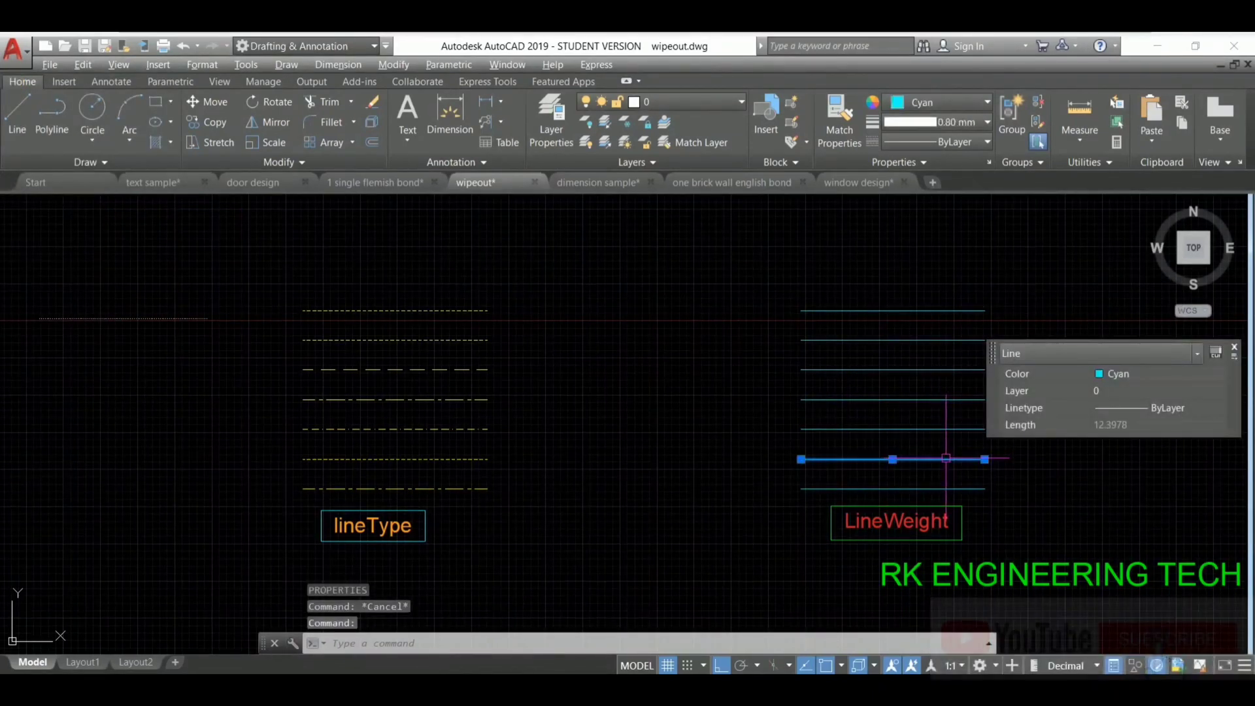
text(mo)
key(Return)
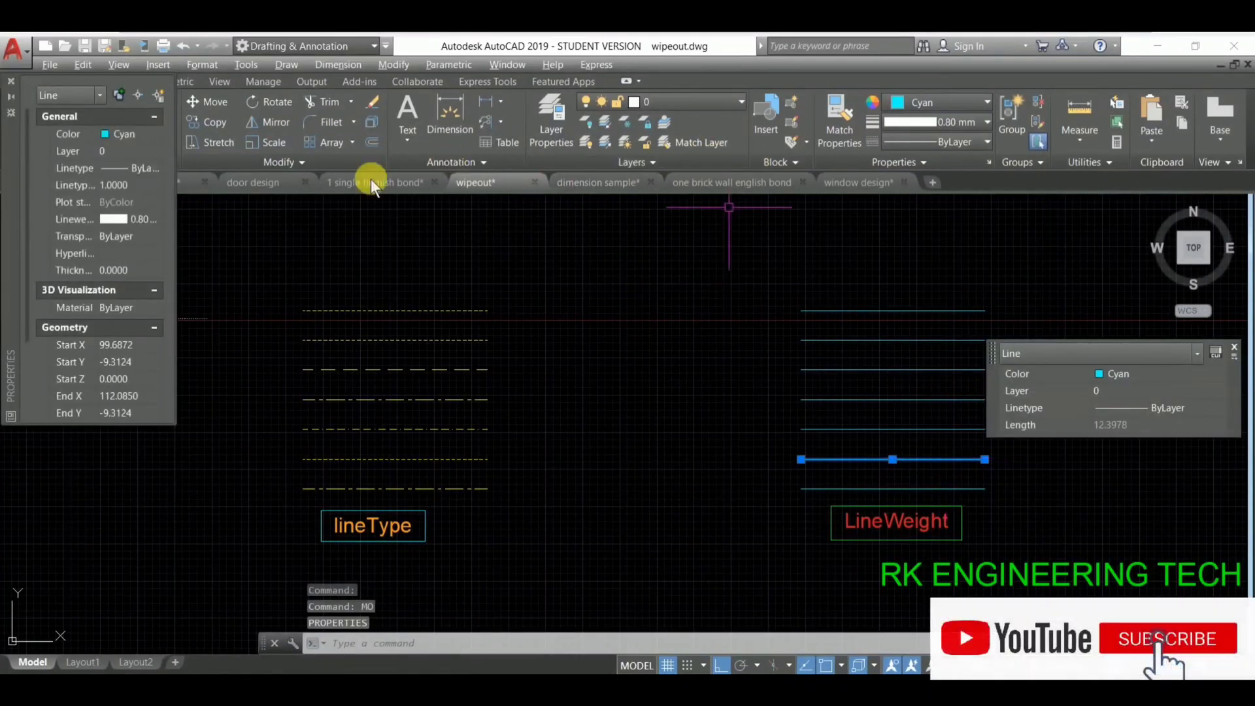
key(Escape)
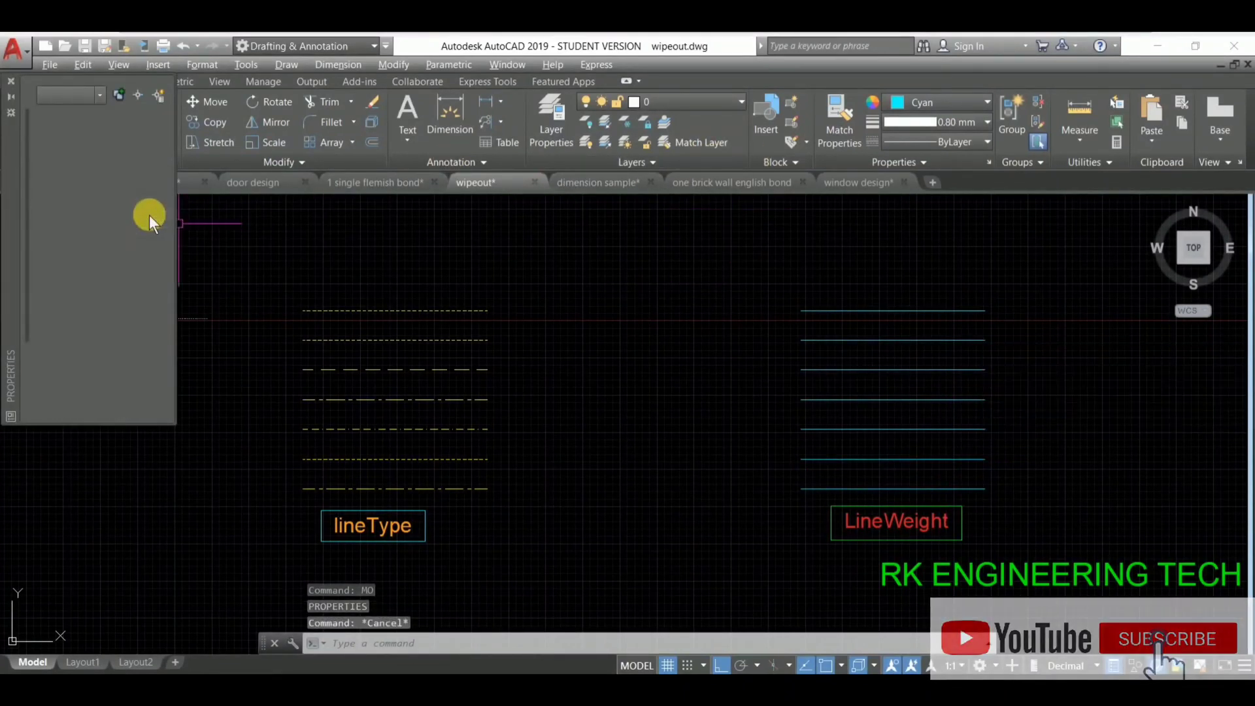
click(10, 81)
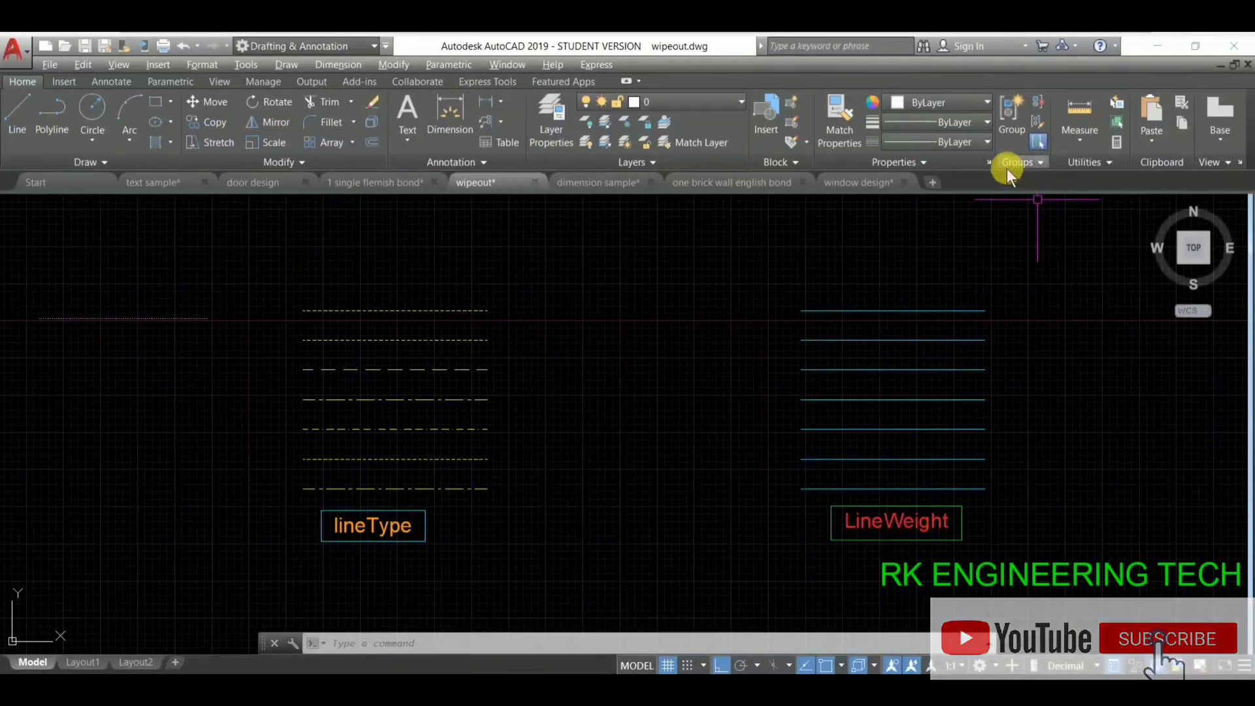
- Look through the linetypes and lineweights available for the current object properties, with nothing selected
click(986, 142)
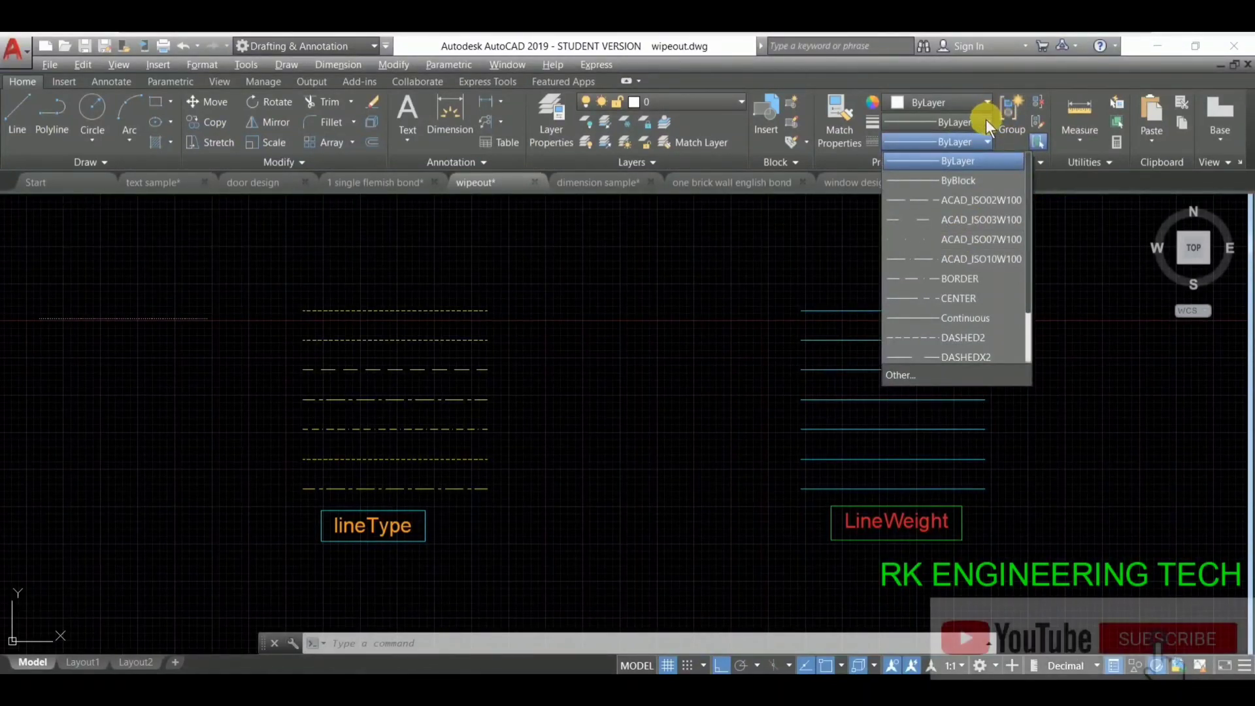
click(986, 123)
click(986, 121)
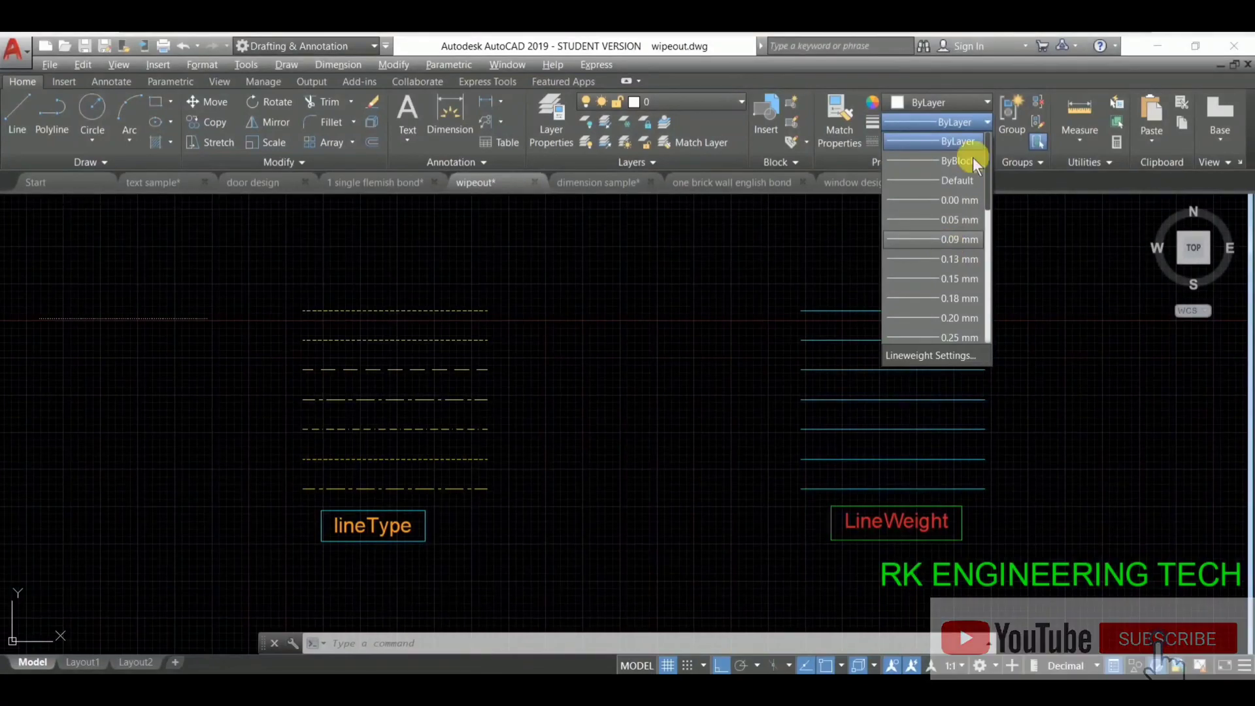
scroll(960, 327, down, 1)
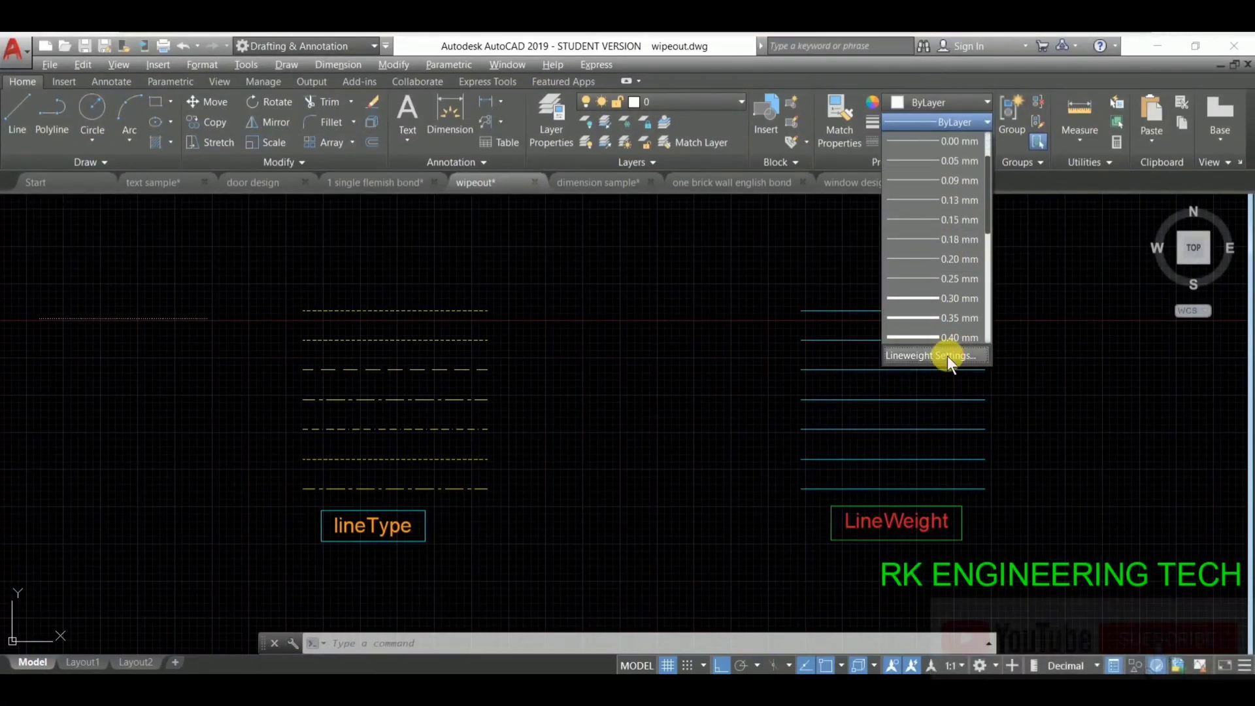
- Examine the Lineweight Settings and the choices for the default lineweight, leaving the settings without choosing a new value
click(947, 355)
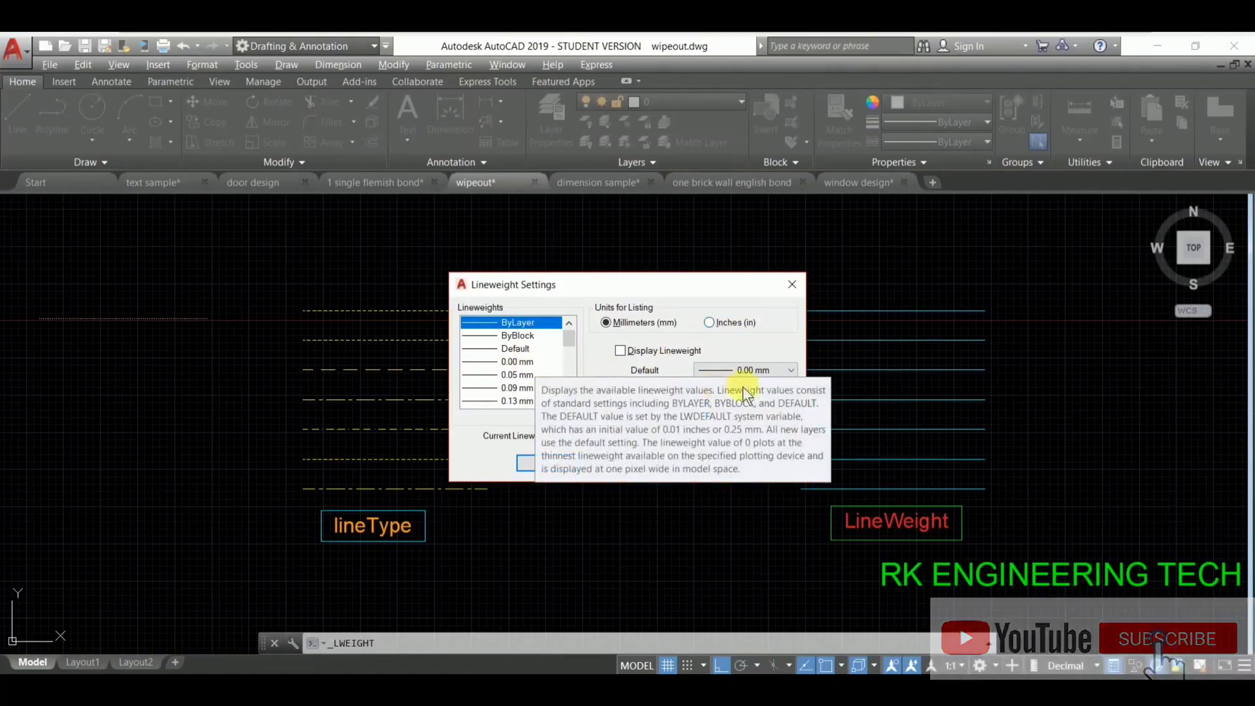
click(790, 371)
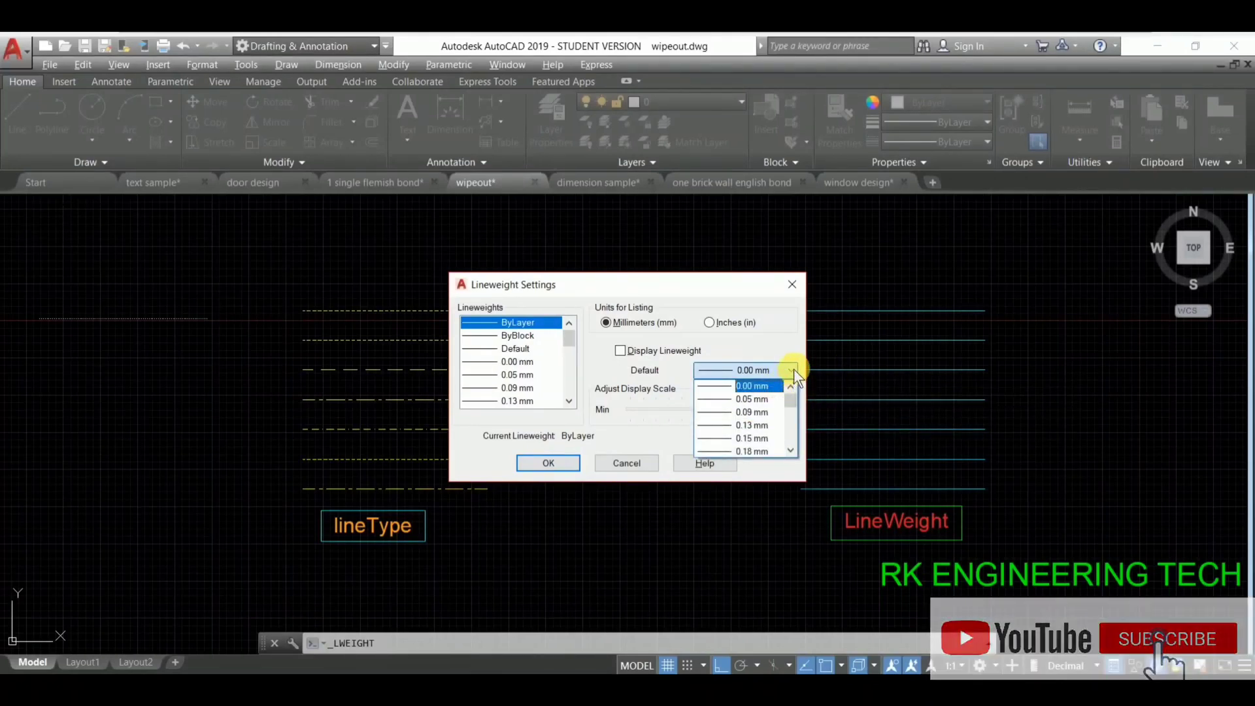
click(790, 285)
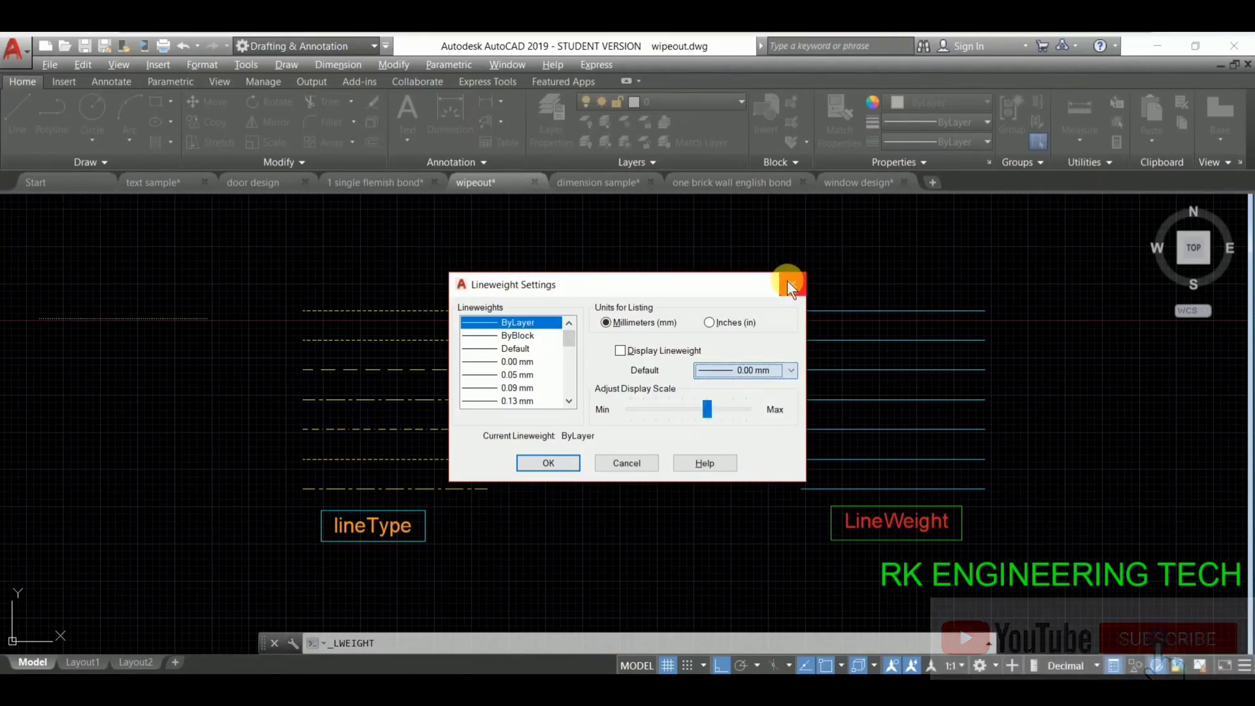
click(789, 286)
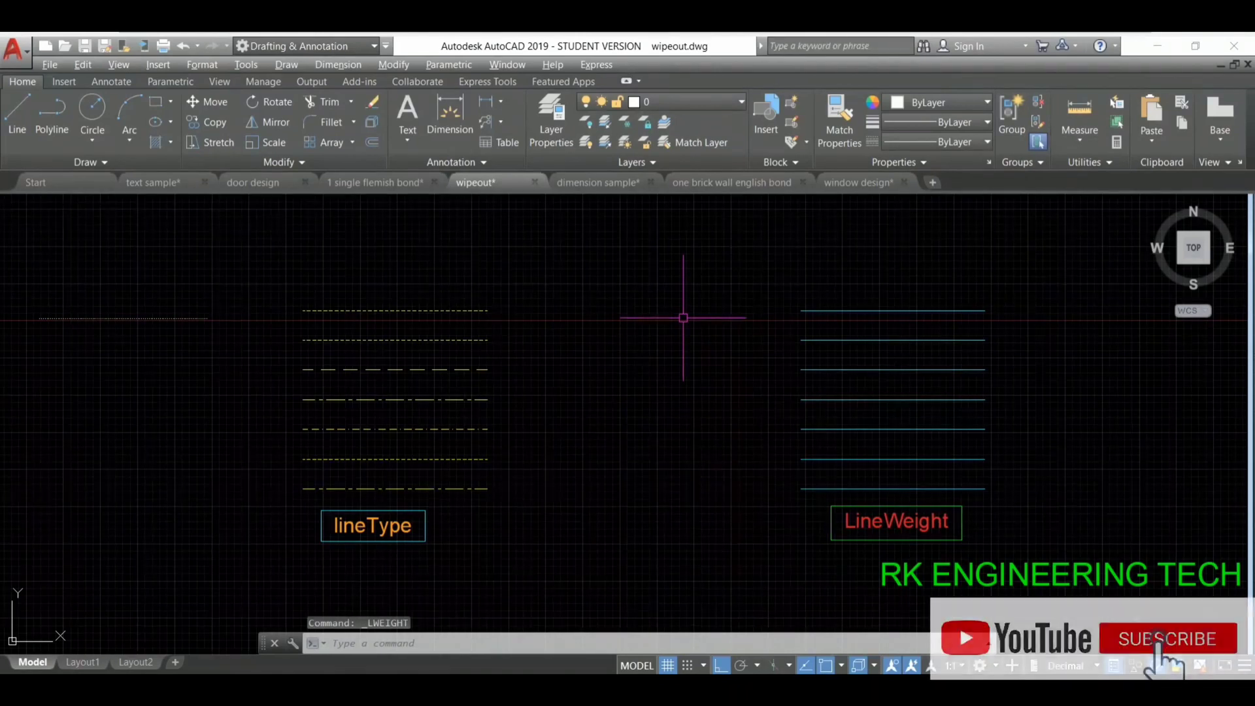
- Bring up the Lineweight Settings with the LINEWEIGHT command and accept them as they are
text(lin)
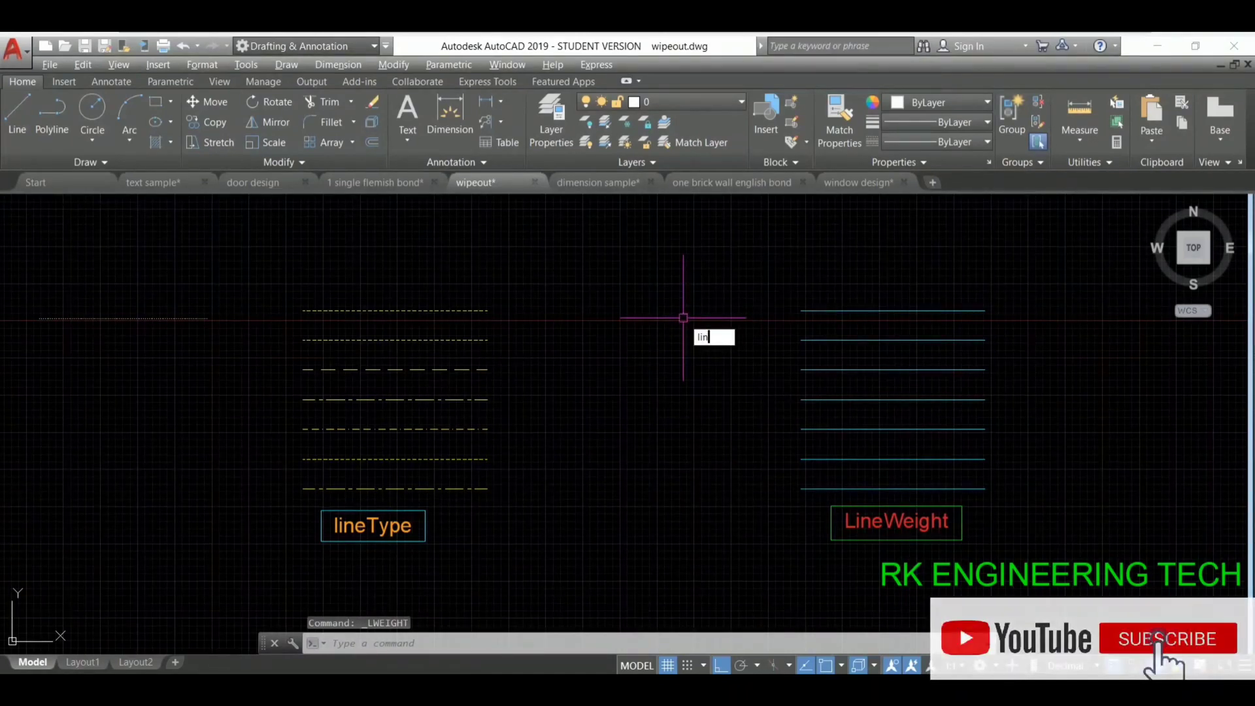
text(ew)
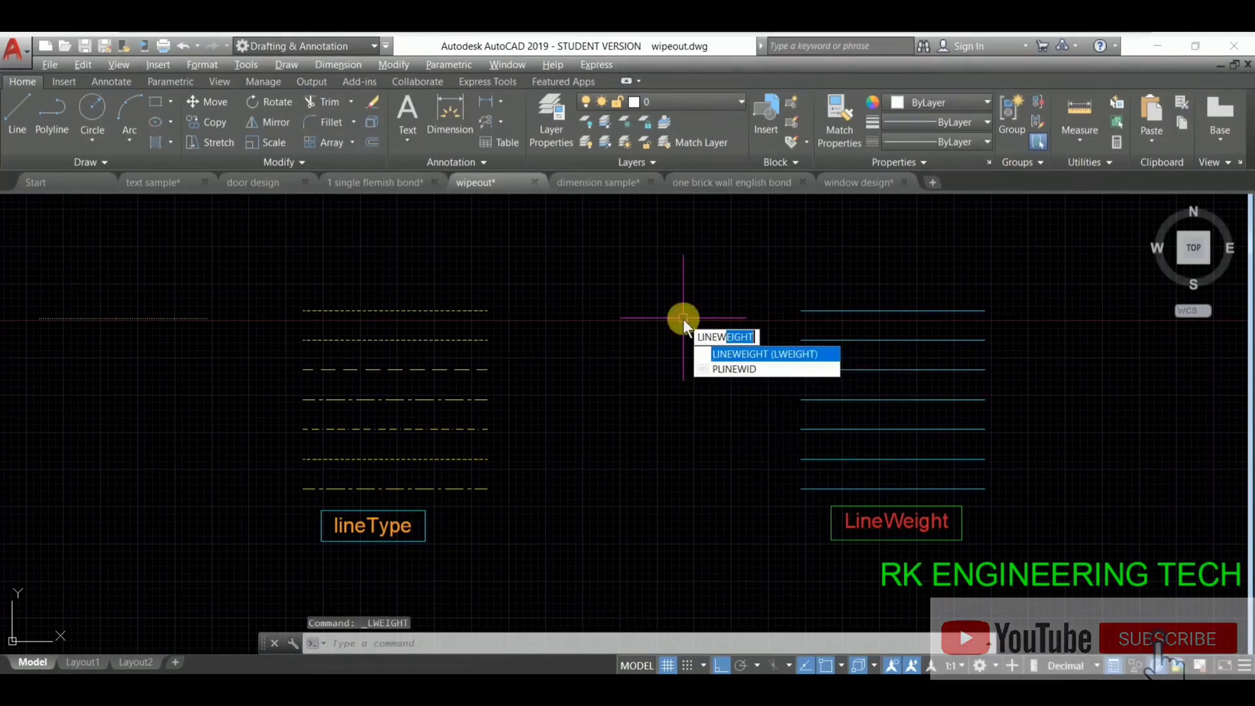
key(Return)
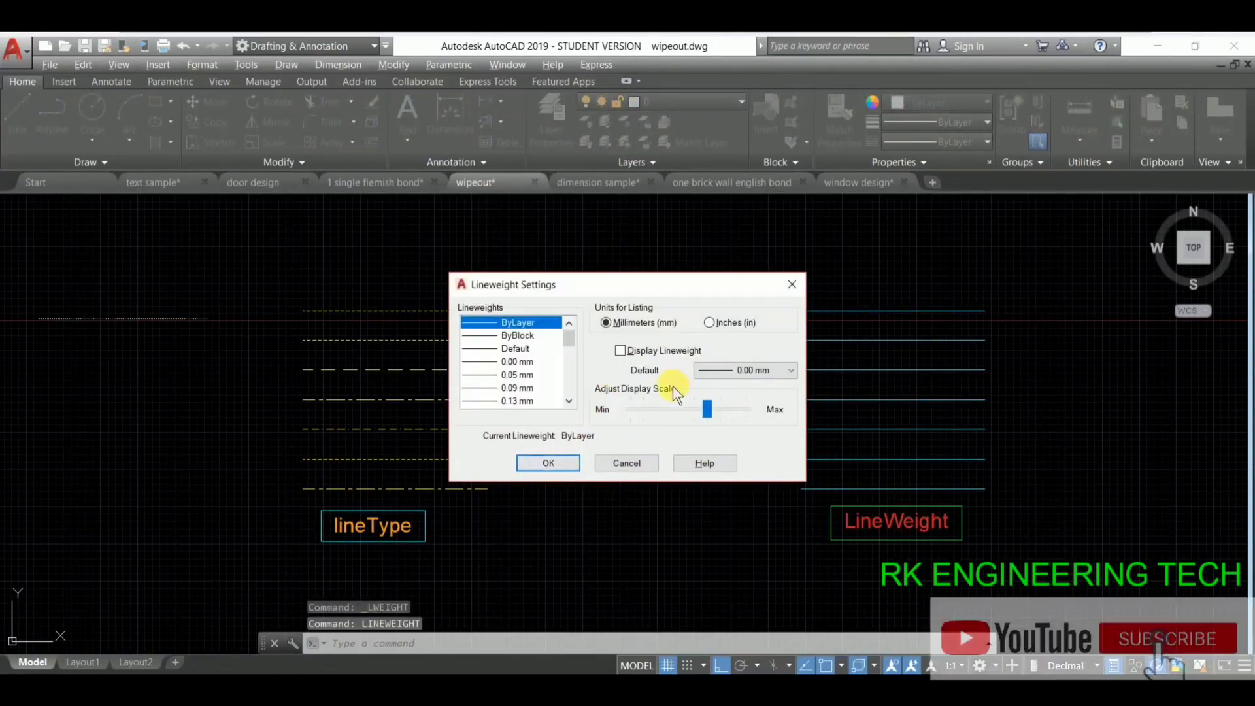
key(Return)
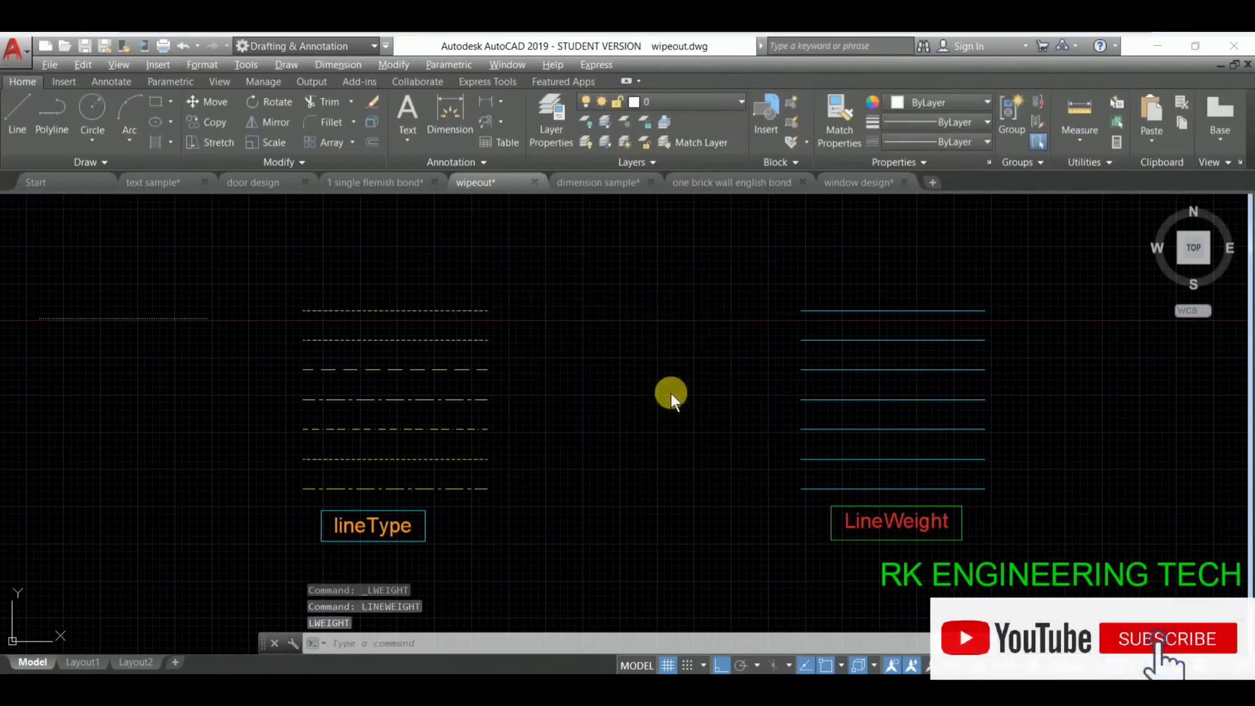